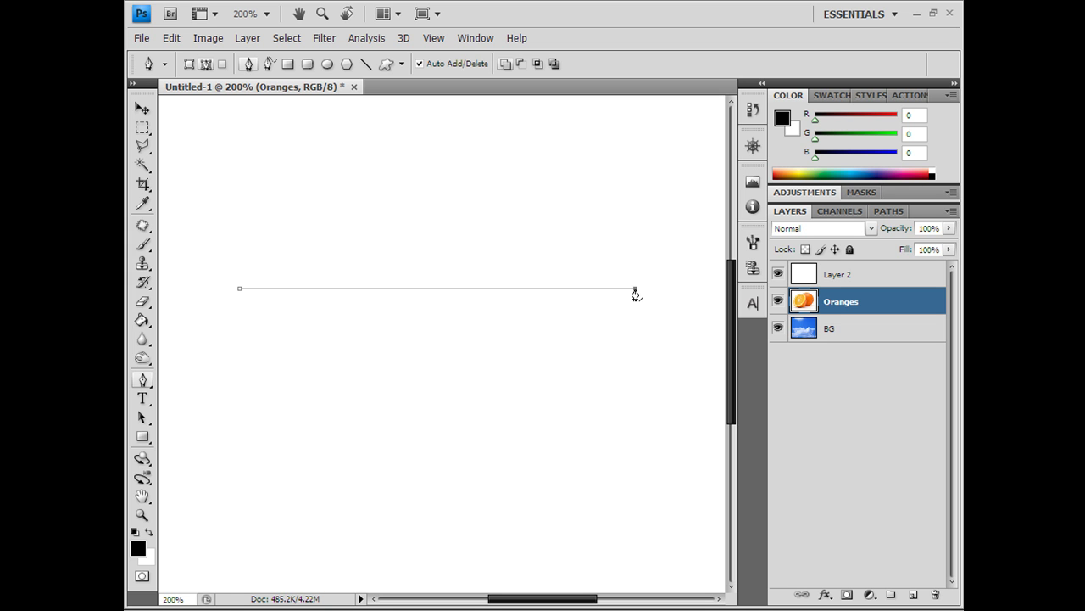
Add a middle anchor to the straight path, raise it into an arch, then skew the peak into a hook
{"action": "left_click", "coordinate": [438, 289]}
{"action": "left_click_drag", "start_coordinate": [437, 291], "coordinate": [565, 161]}
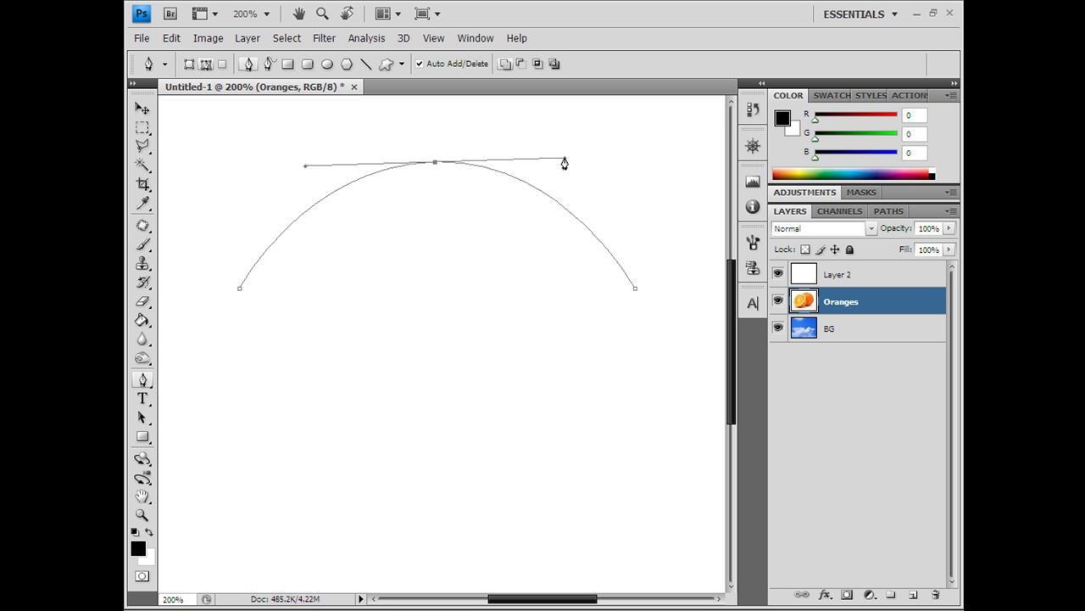
{"action": "left_click_drag", "start_coordinate": [566, 161], "coordinate": [435, 165]}
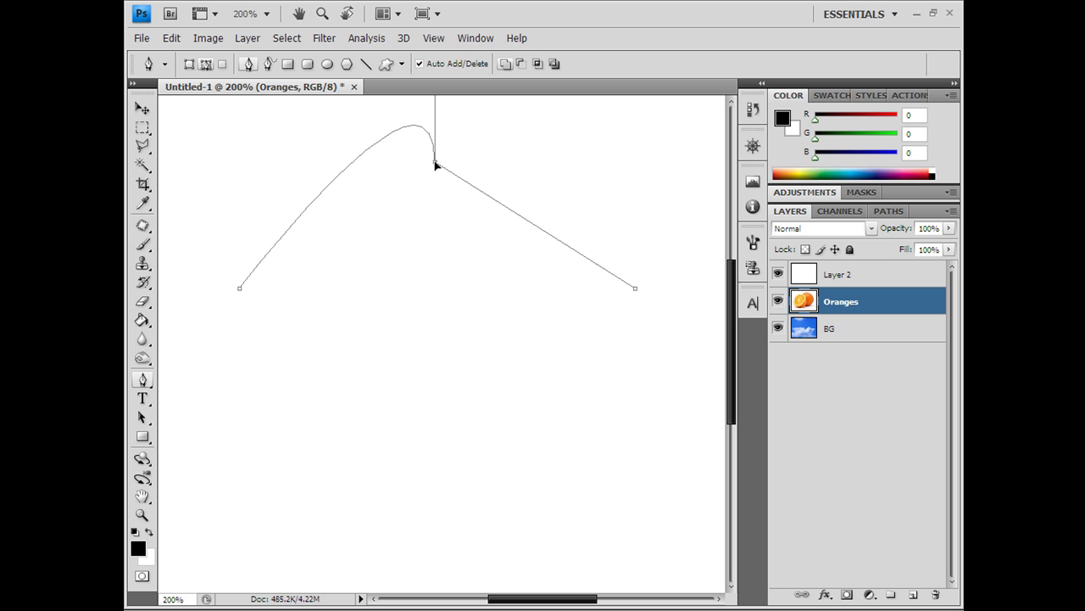
{"action": "left_click_drag", "start_coordinate": [735, 314], "coordinate": [664, 279]}
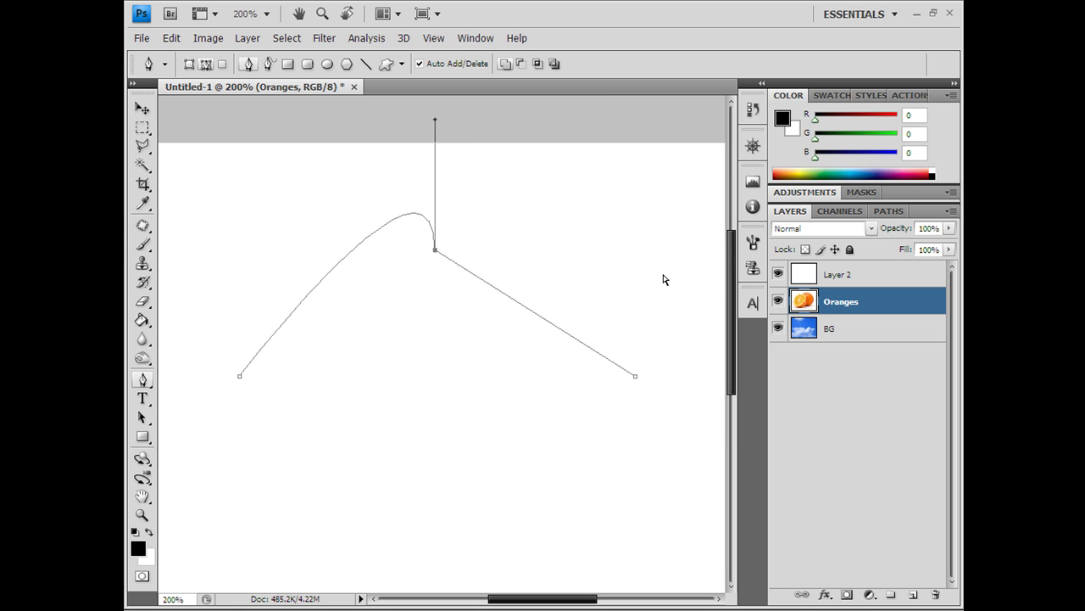
{"action": "left_click", "coordinate": [431, 121], "text": "ctrl"}
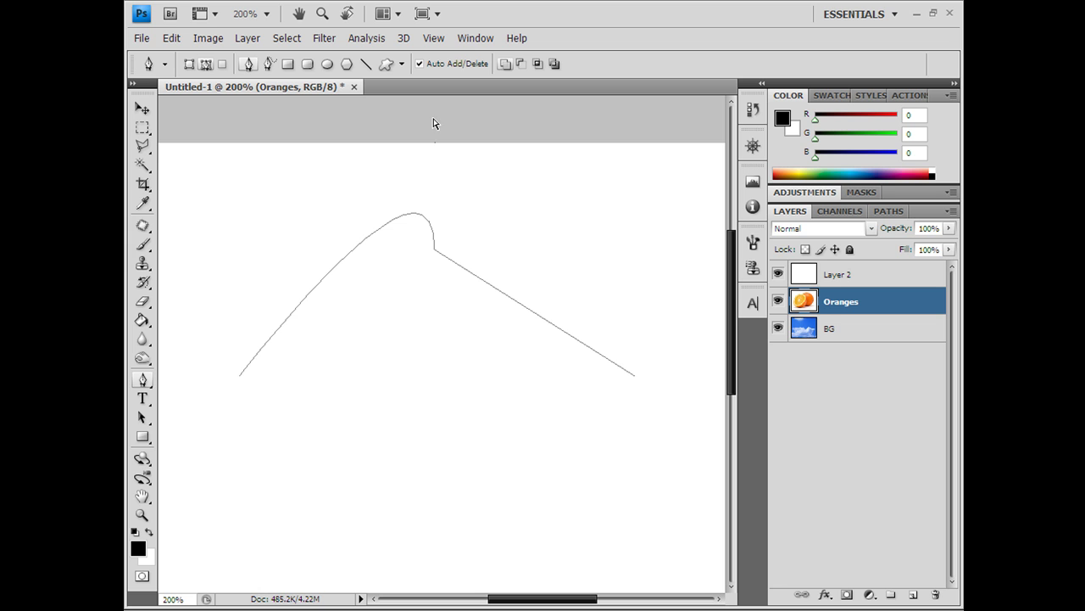
Undo the hook and pull both peak handles into the top anchor for a sharp V
{"action": "key", "text": "ctrl+z"}
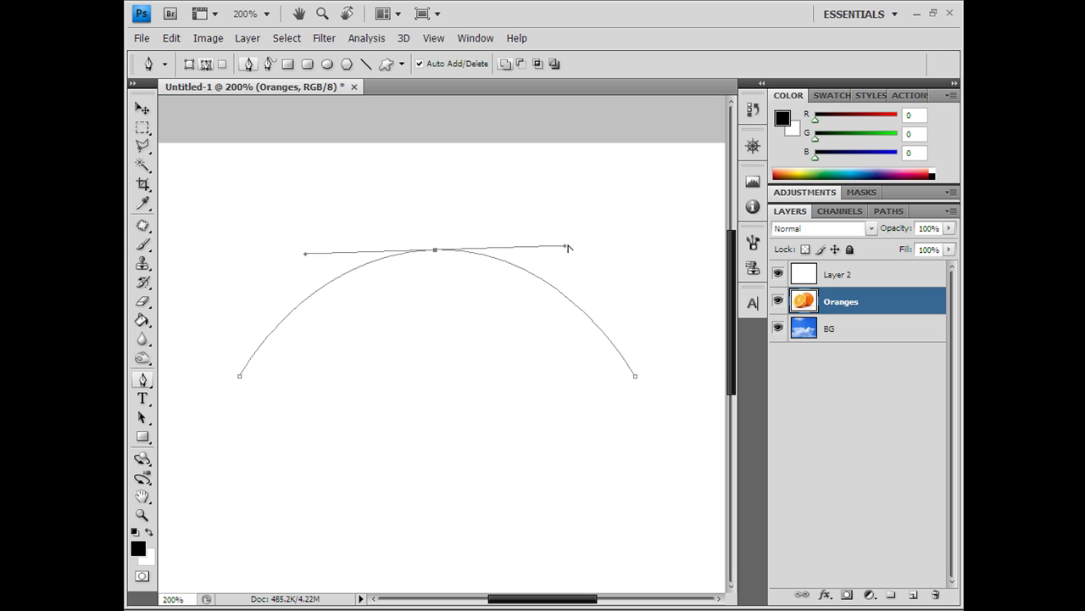
{"action": "left_click_drag", "start_coordinate": [564, 247], "coordinate": [435, 249]}
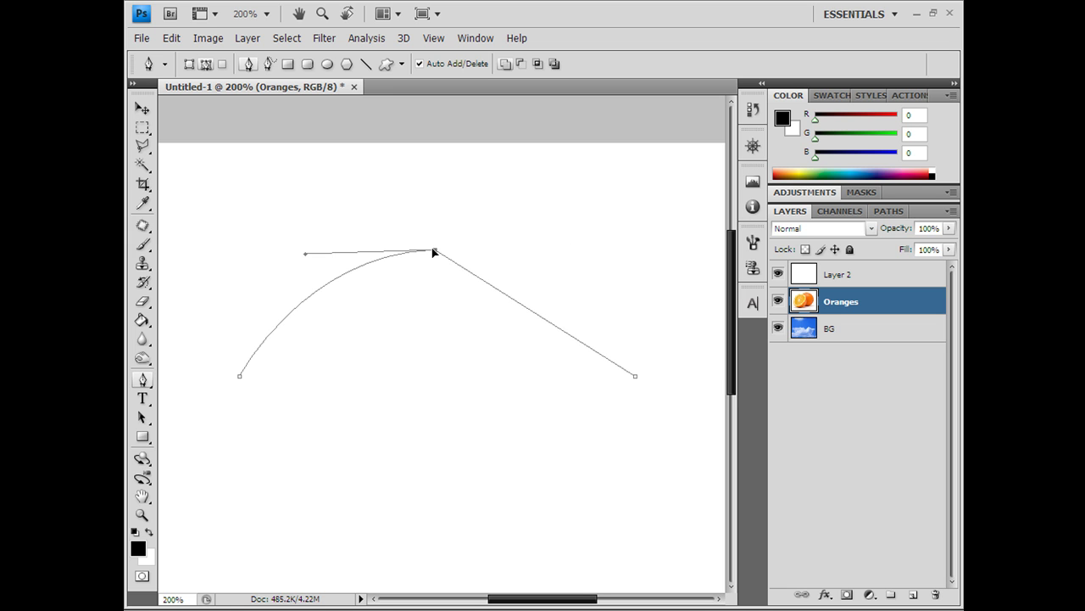
{"action": "left_click_drag", "start_coordinate": [306, 254], "coordinate": [434, 251]}
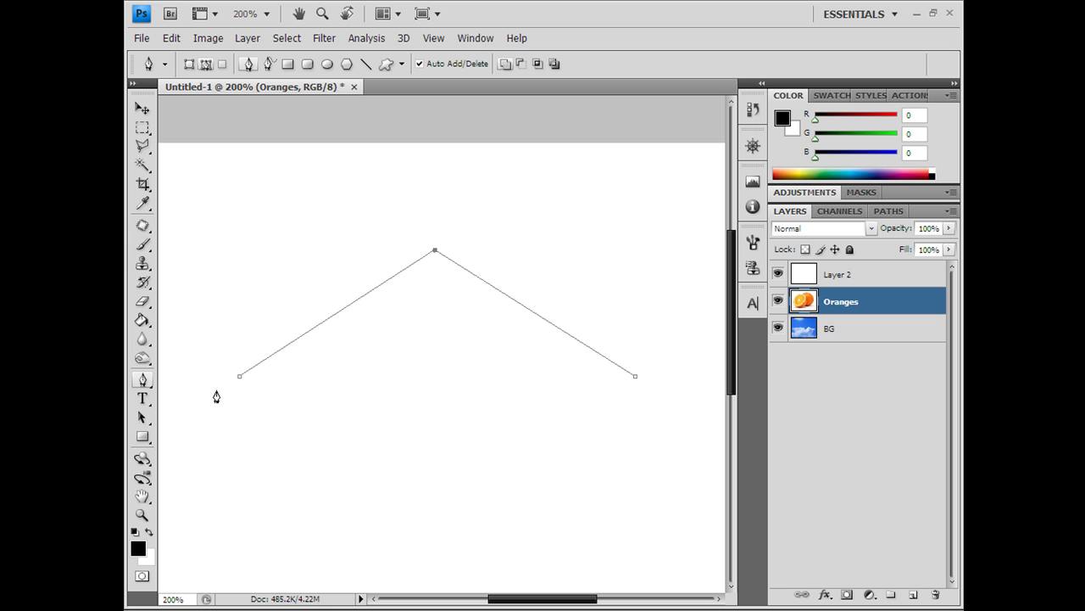
{"action": "left_click", "coordinate": [240, 378]}
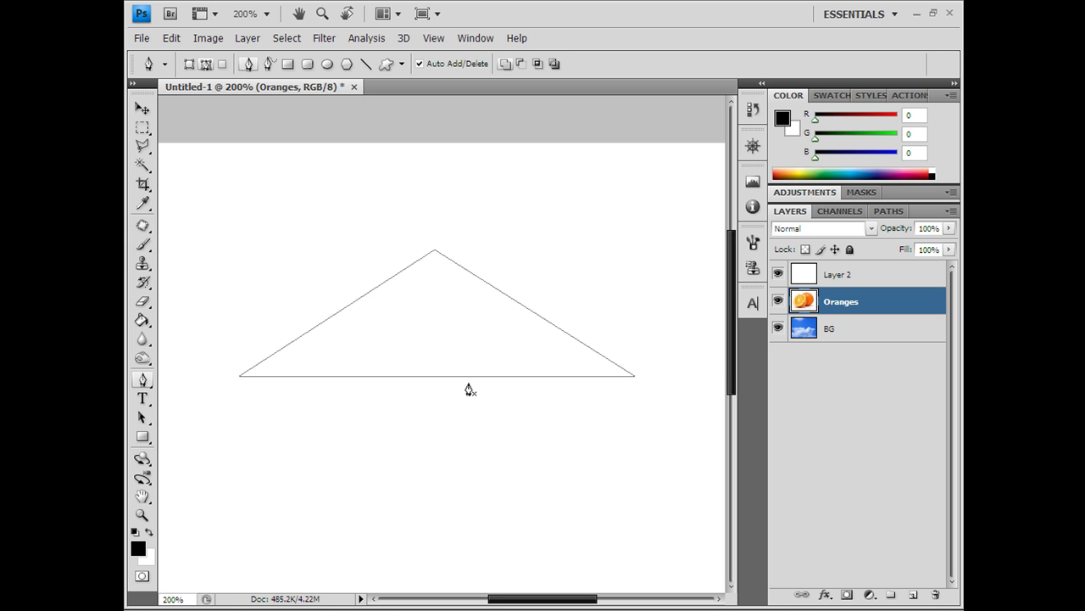
{"action": "key", "text": "ctrl+z"}
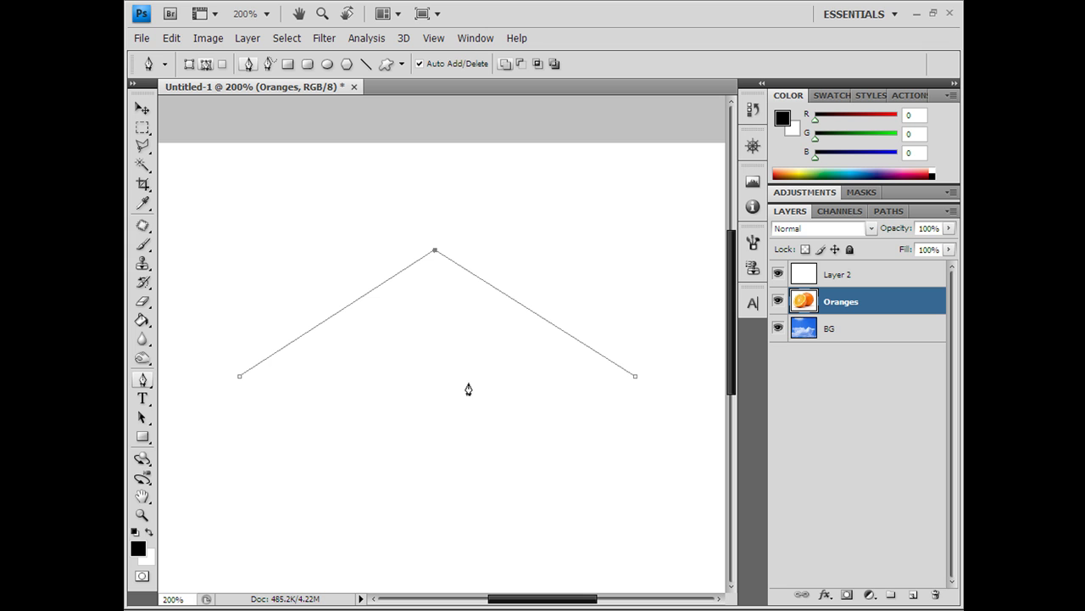
Extend the path from its right end with four curved anchors into an S-shaped swirl
{"action": "left_click_drag", "start_coordinate": [444, 400], "coordinate": [412, 530]}
{"action": "left_click_drag", "start_coordinate": [672, 455], "coordinate": [687, 358]}
{"action": "left_click_drag", "start_coordinate": [604, 235], "coordinate": [468, 190]}
{"action": "left_click_drag", "start_coordinate": [616, 167], "coordinate": [660, 173]}
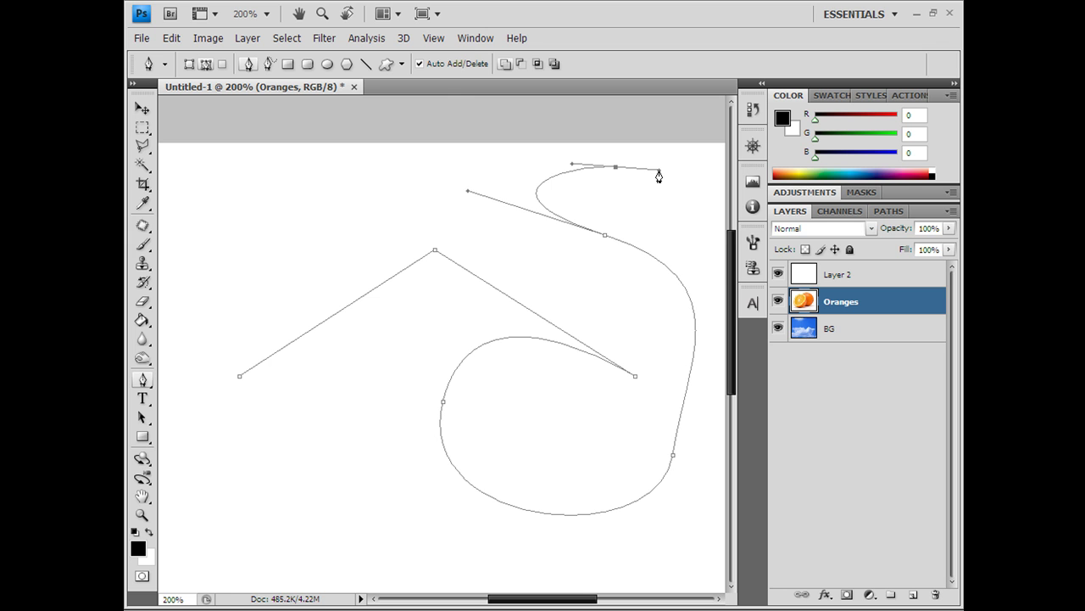
Zoom to 100% and set the Brush tool to a 1 px brush
{"action": "key", "text": "z"}
{"action": "left_click", "coordinate": [447, 64]}
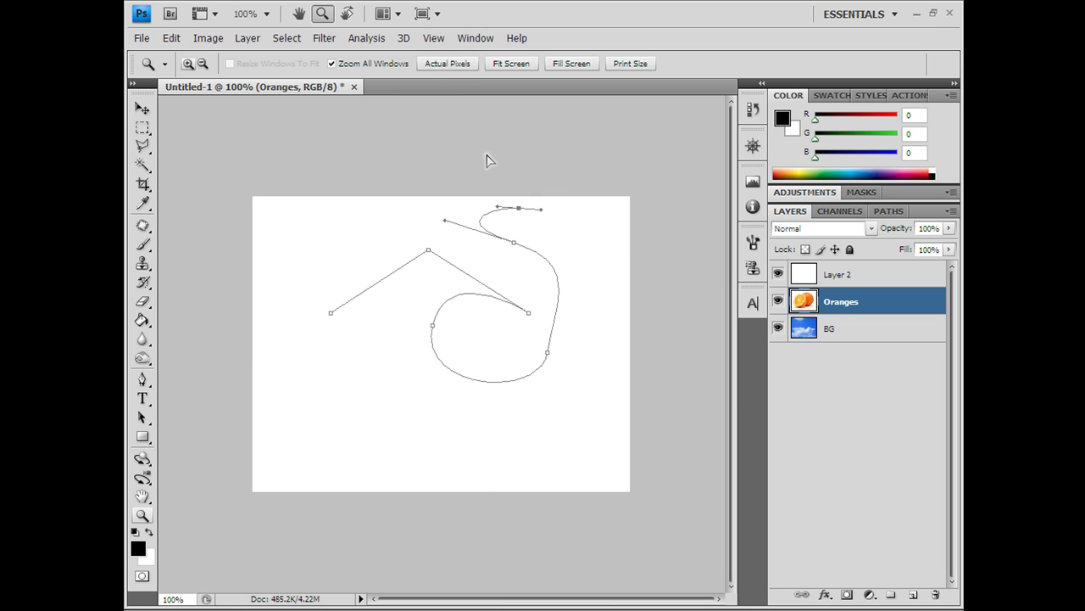
{"action": "key", "text": "b"}
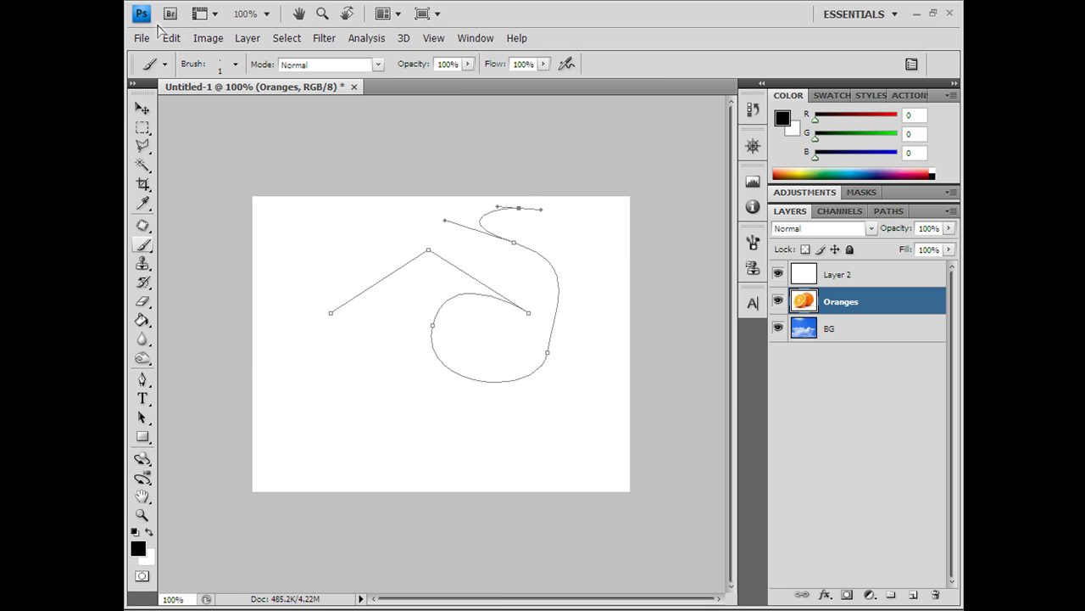
{"action": "left_click", "coordinate": [237, 65]}
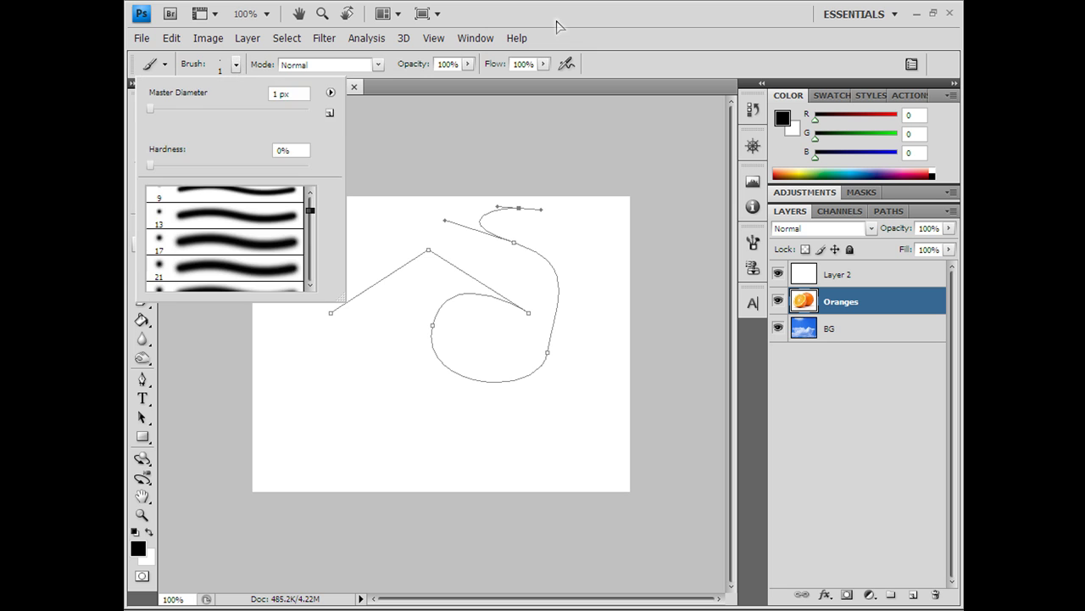
{"action": "left_click", "coordinate": [404, 376]}
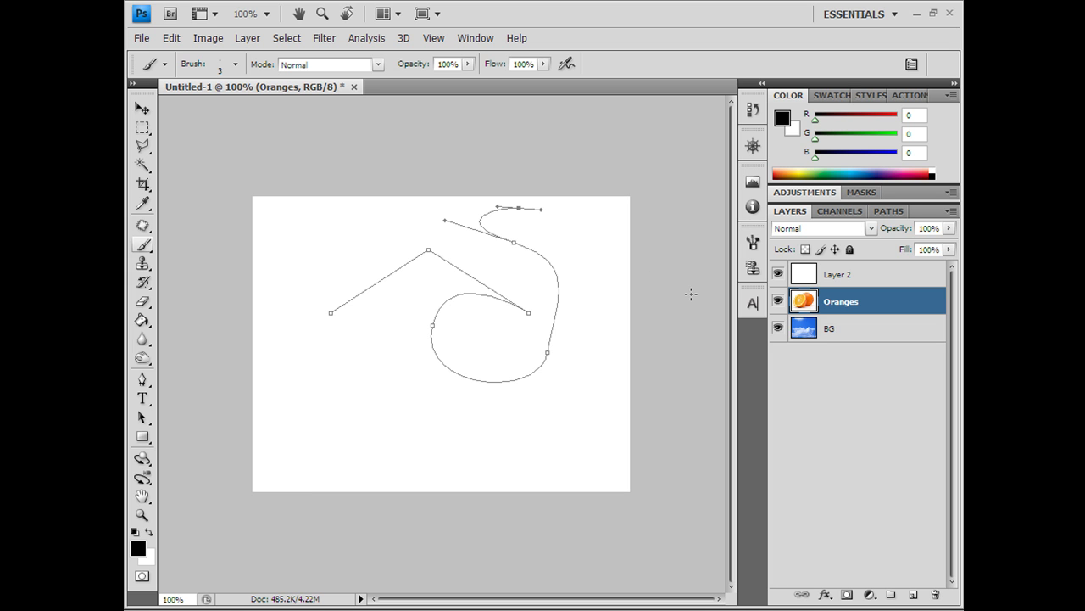
Stroke the swirl path with the brush via Stroke Path
{"action": "key", "text": "p"}
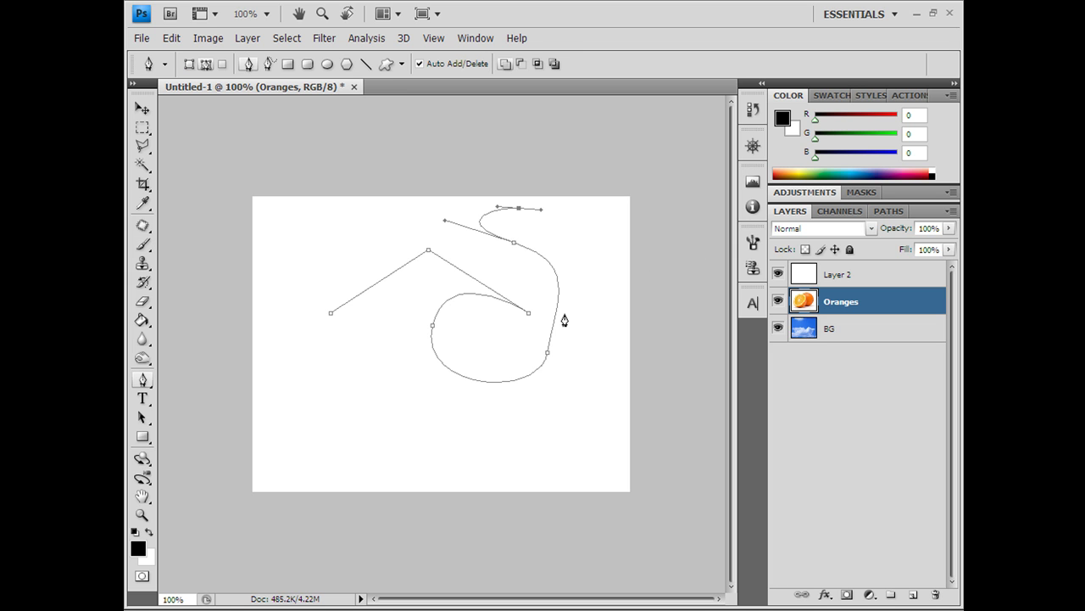
{"action": "right_click", "coordinate": [490, 391]}
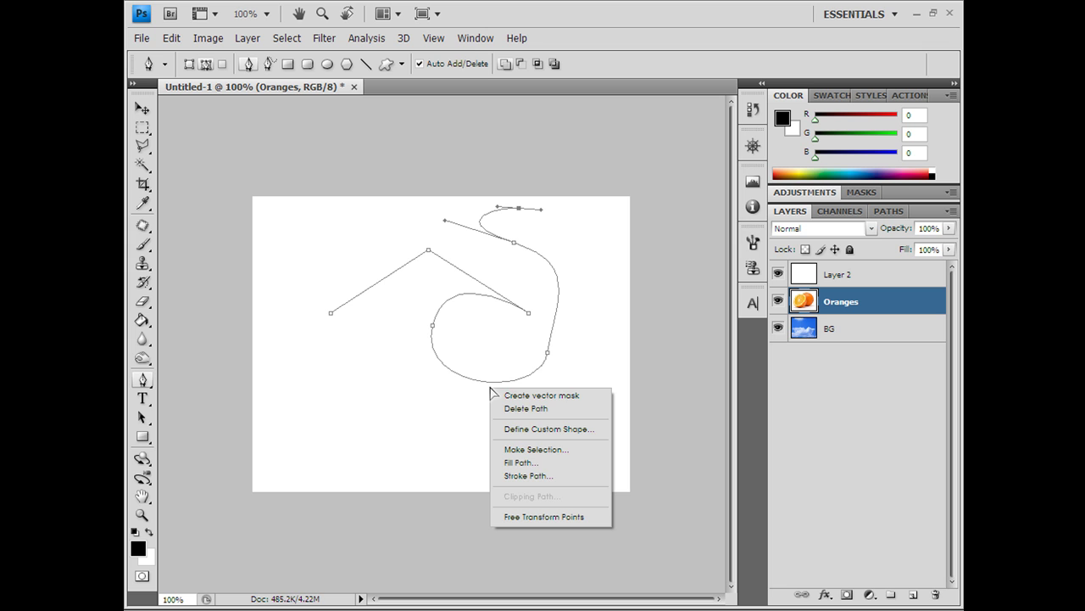
{"action": "left_click", "coordinate": [528, 476]}
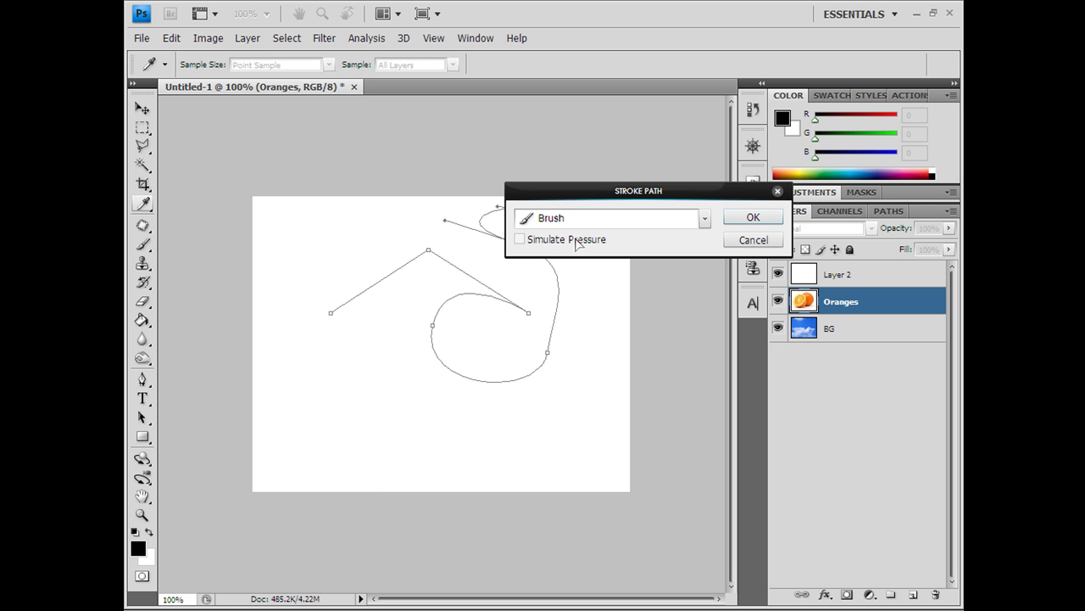
{"action": "left_click", "coordinate": [730, 219]}
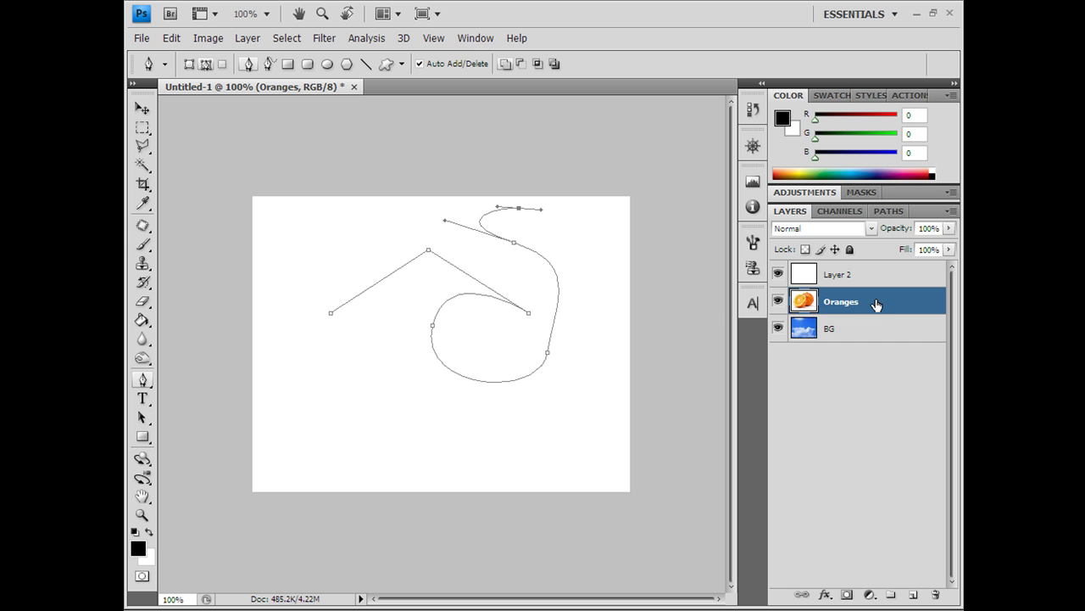
Stroke the swirl path with the 1 px brush on Layer 2
{"action": "left_click", "coordinate": [860, 281]}
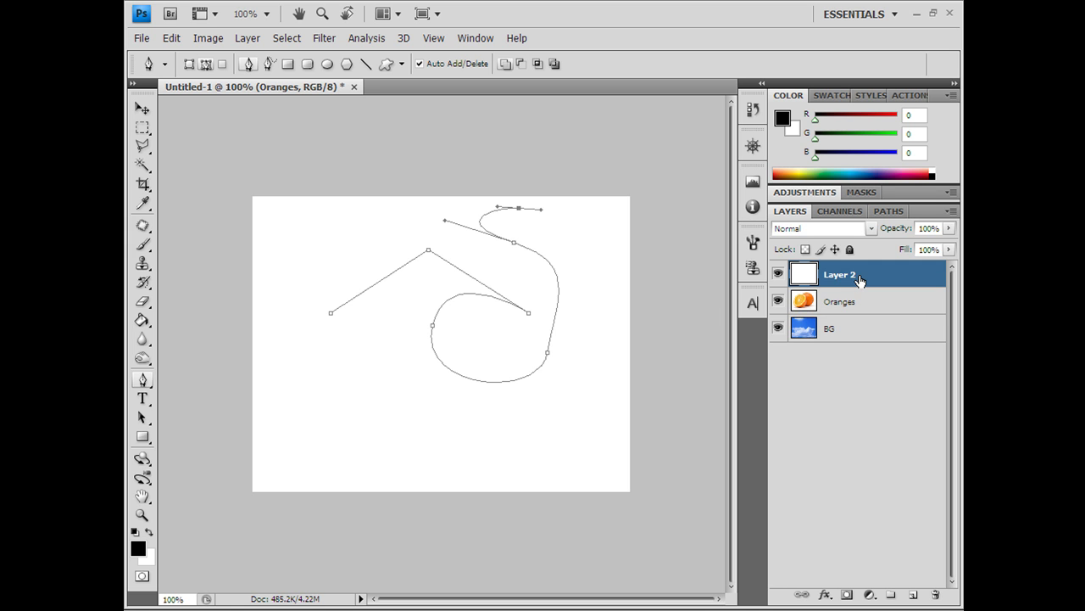
{"action": "right_click", "coordinate": [497, 320]}
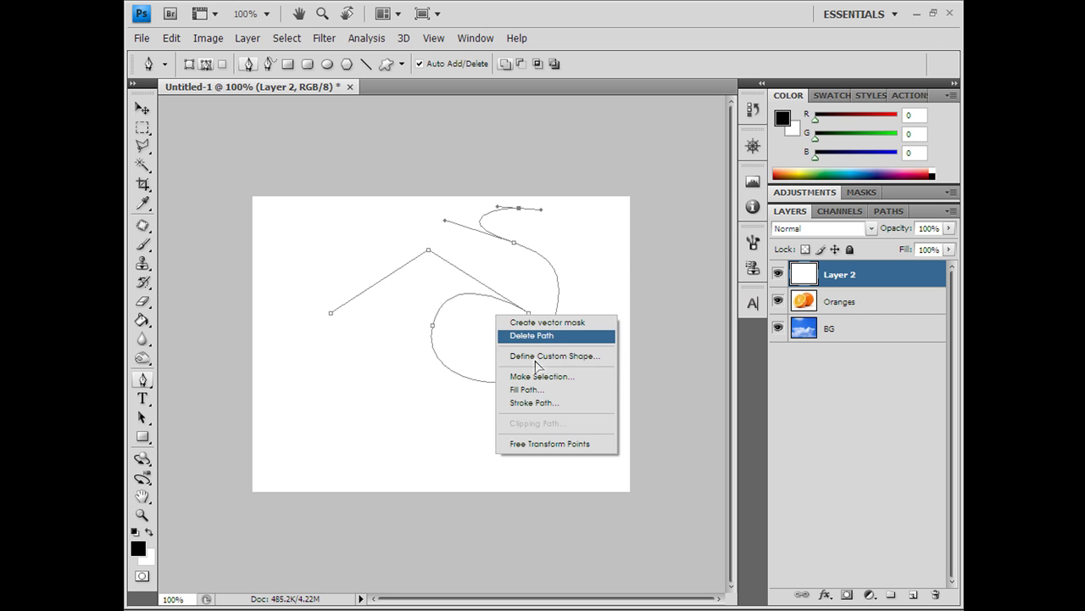
{"action": "key", "text": "Return"}
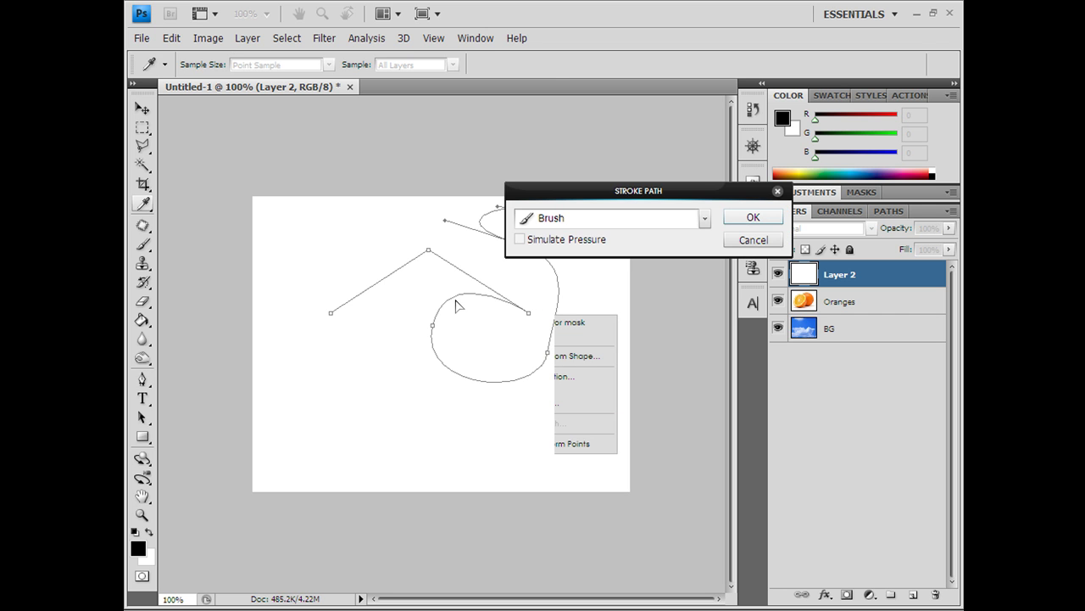
{"action": "left_click", "coordinate": [746, 218]}
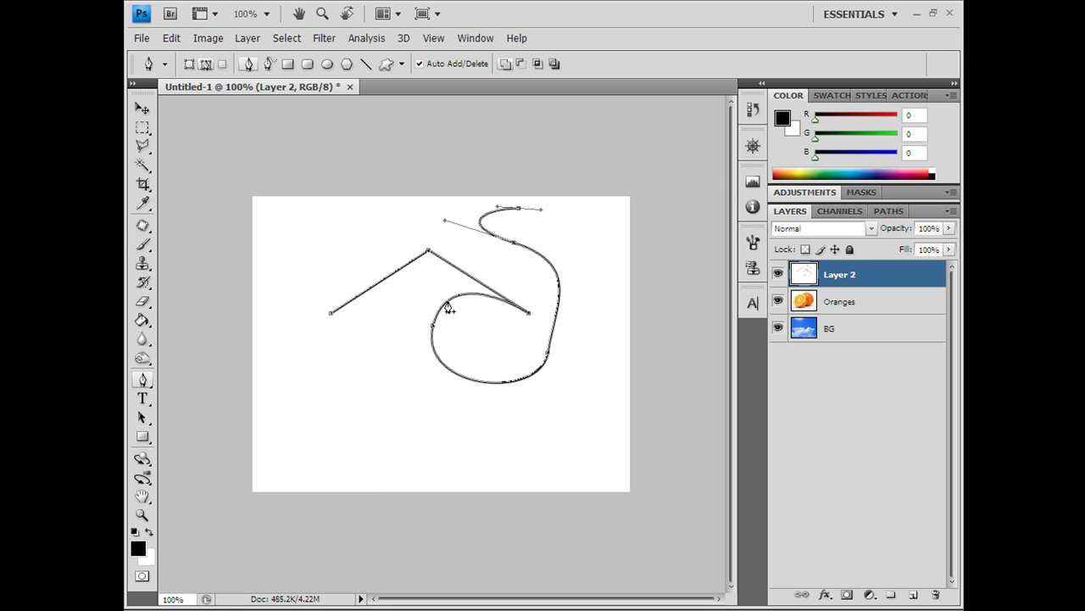
Redo the stroke with Simulate Pressure for tapered ends, then delete the practice path
{"action": "key", "text": "ctrl+z"}
{"action": "right_click", "coordinate": [448, 306]}
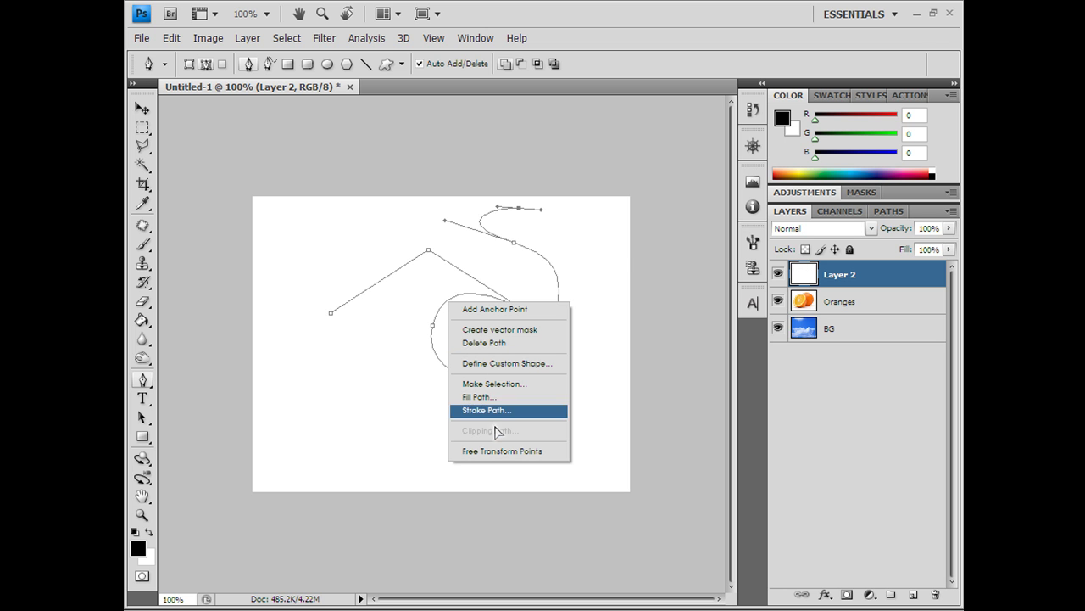
{"action": "left_click", "coordinate": [473, 410]}
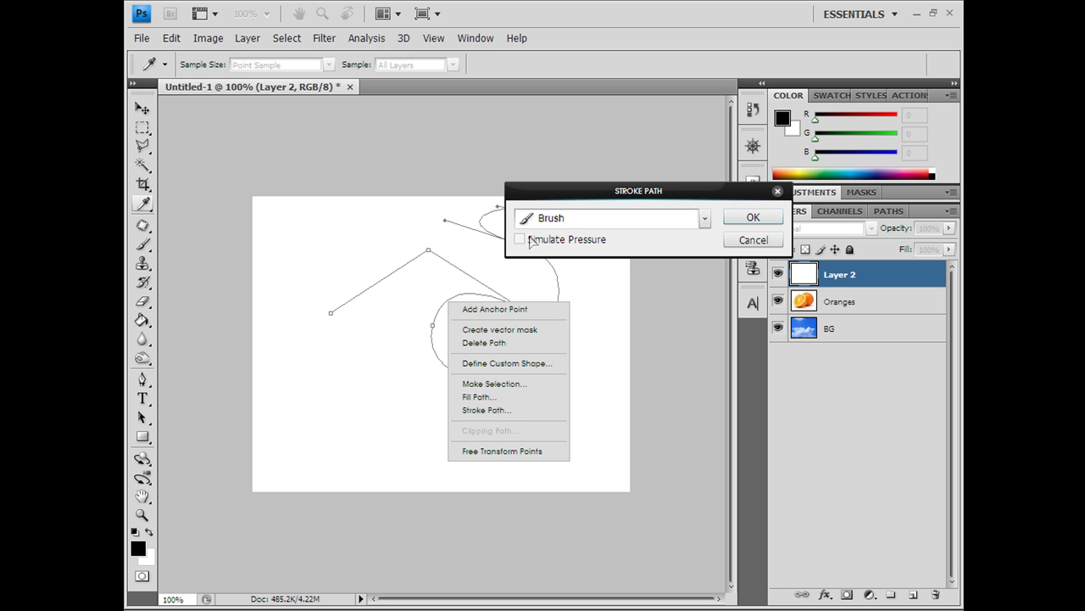
{"action": "left_click", "coordinate": [520, 239]}
{"action": "left_click", "coordinate": [743, 223]}
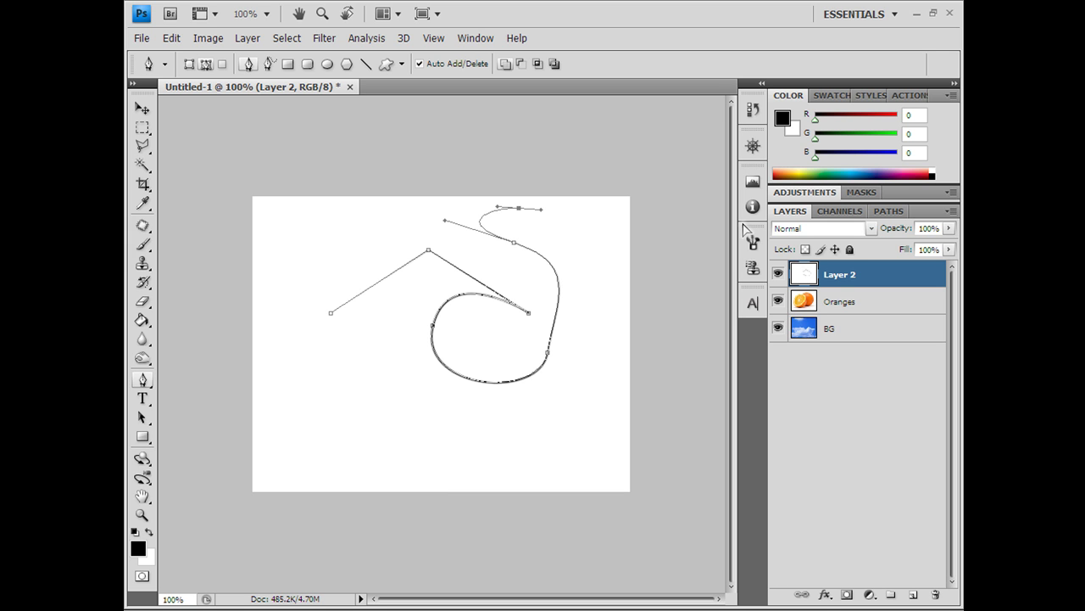
{"action": "right_click", "coordinate": [425, 218]}
{"action": "left_click", "coordinate": [452, 239]}
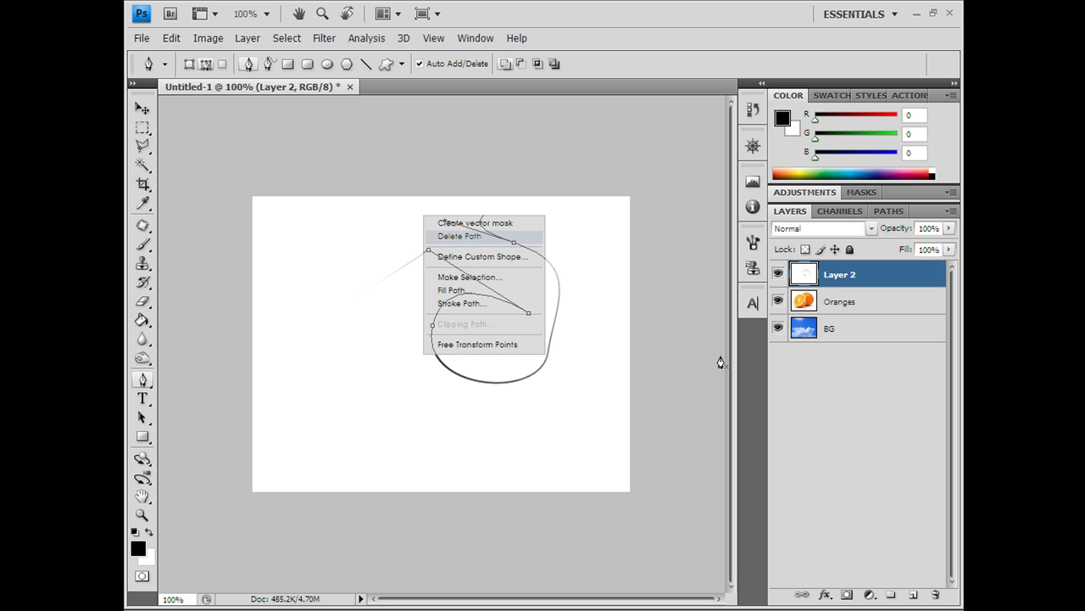
Zoom to 200%, hide Layer 2's swirl and make the Oranges layer active
{"action": "key", "text": "z"}
{"action": "left_click", "coordinate": [537, 308]}
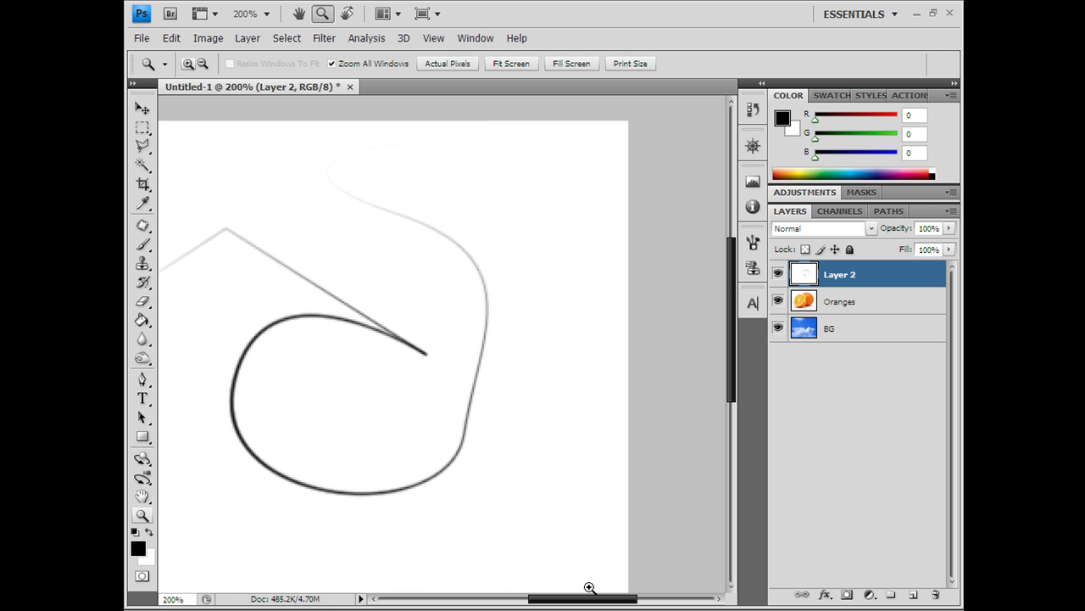
{"action": "left_click_drag", "start_coordinate": [588, 599], "coordinate": [549, 599]}
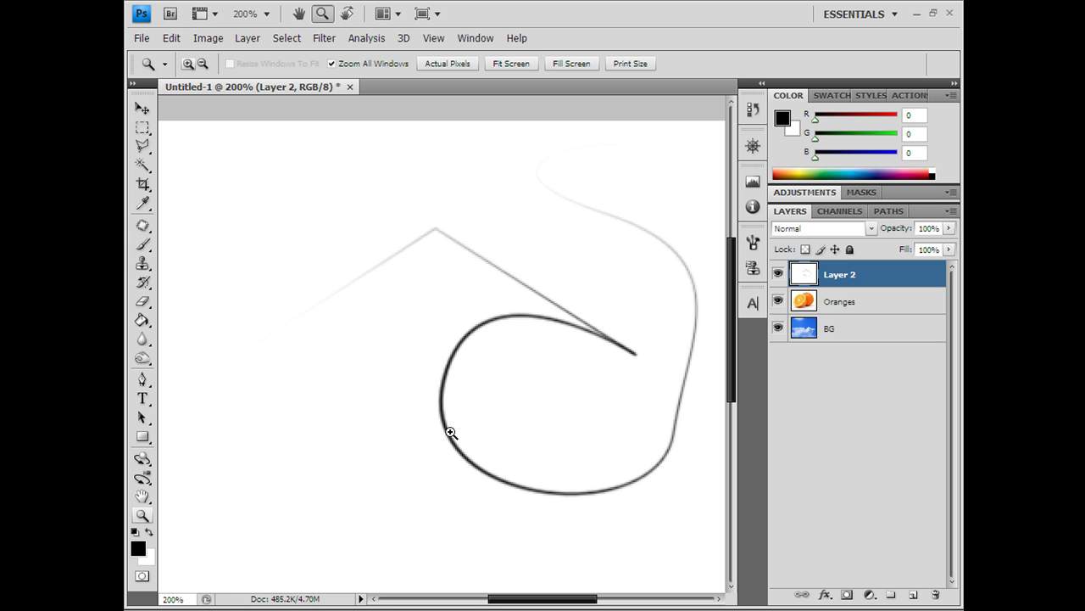
{"action": "key", "text": "p"}
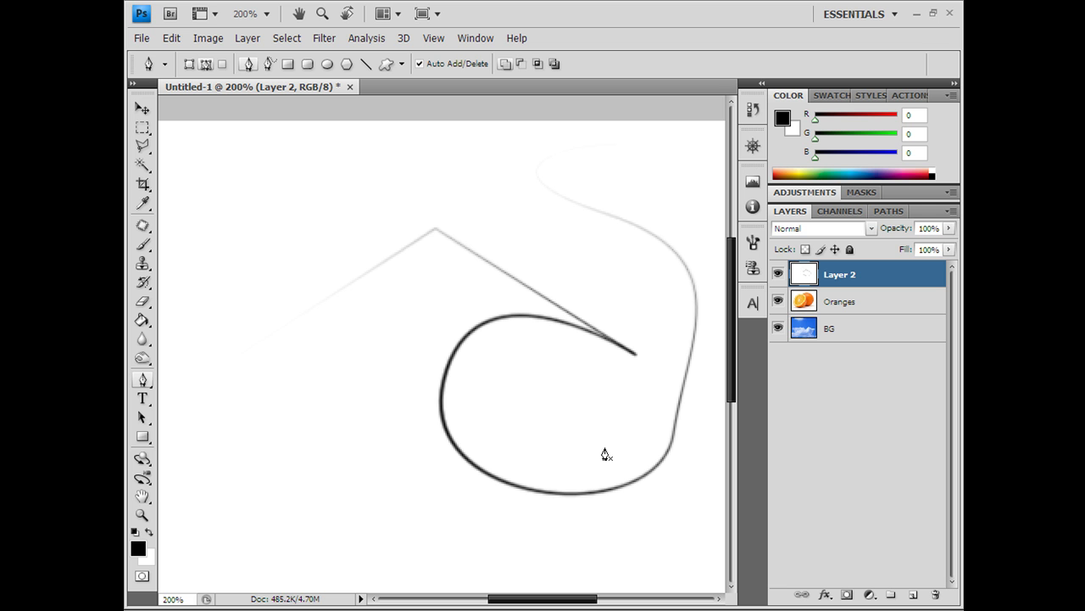
{"action": "left_click", "coordinate": [779, 273]}
{"action": "left_click", "coordinate": [835, 297]}
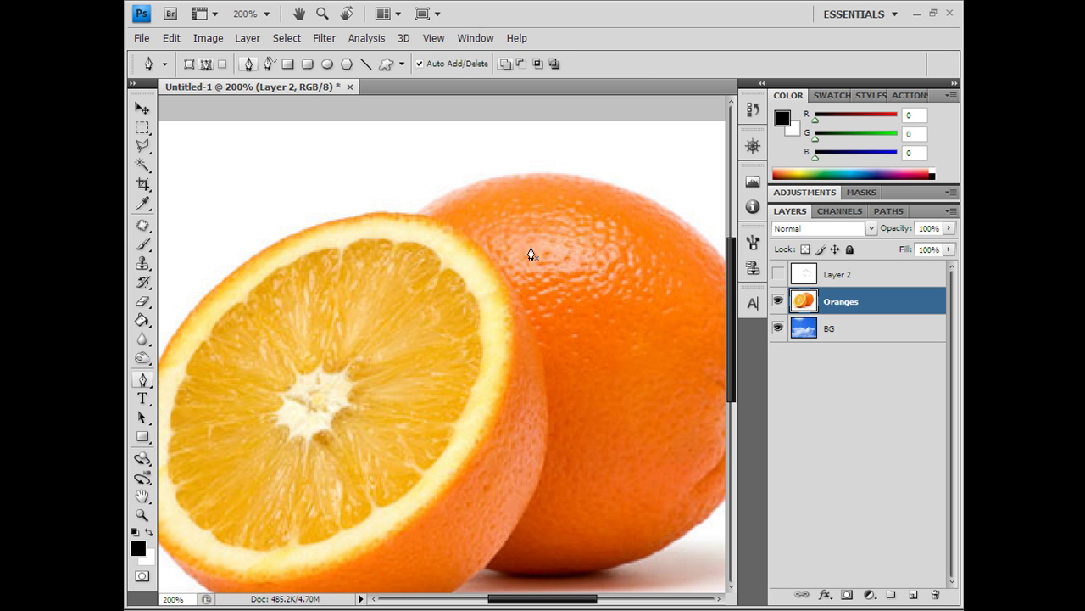
Zoom to actual pixels, then to 200% centred on the cut orange half
{"action": "key", "text": "z"}
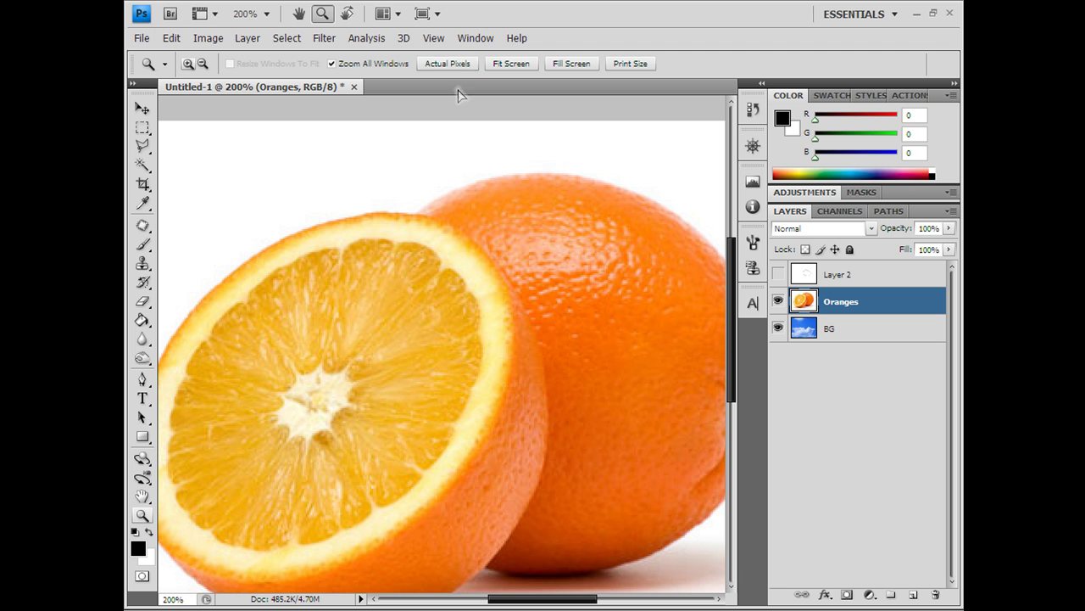
{"action": "left_click", "coordinate": [448, 63]}
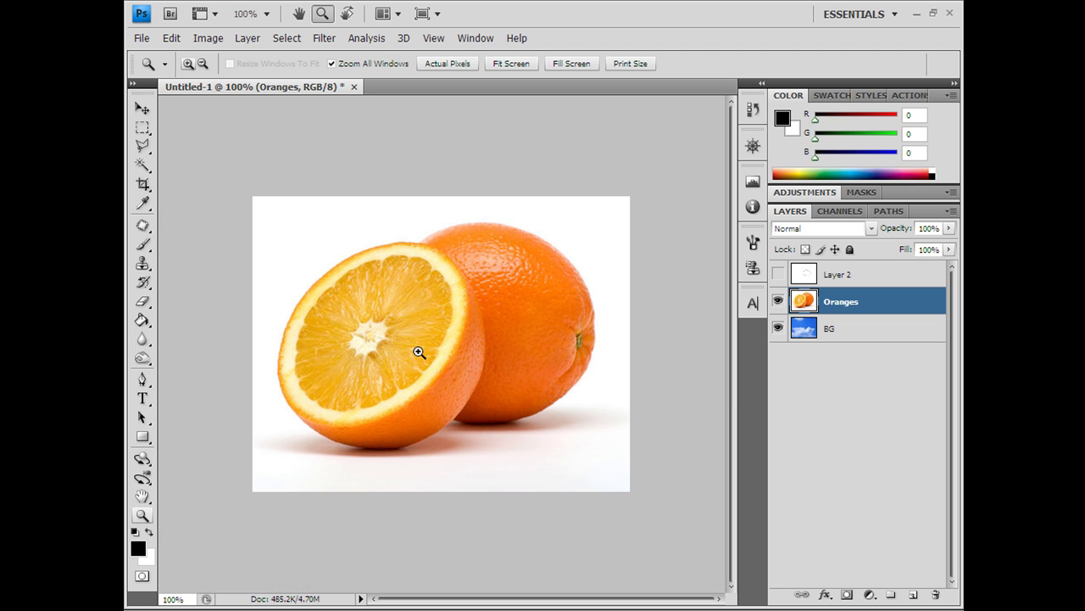
{"action": "left_click", "coordinate": [418, 352]}
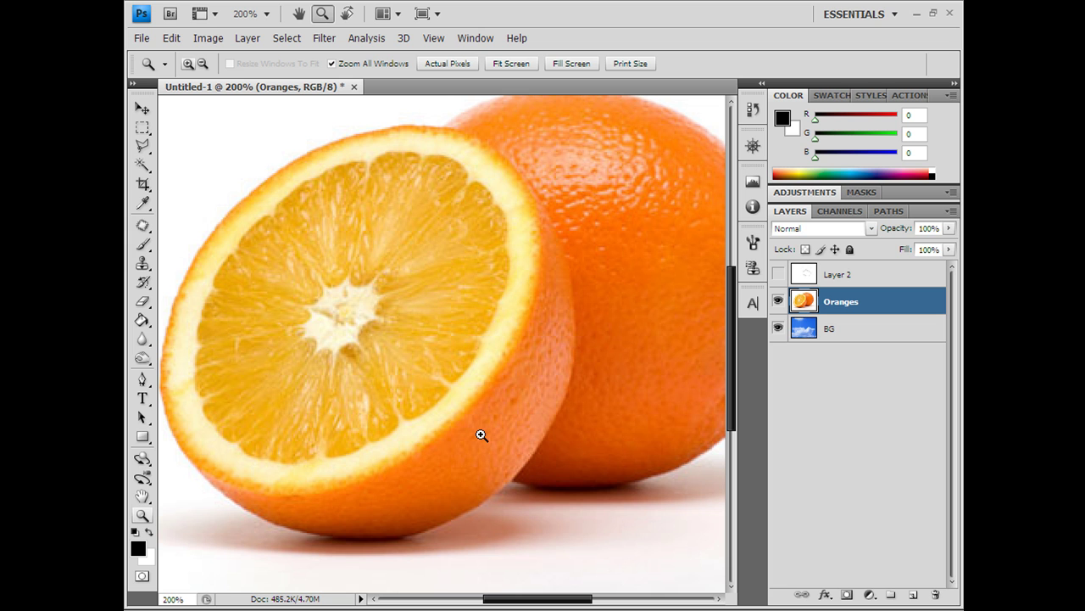
Trace pen anchors from the slice's top edge down its right side, along the bottom and up the left
{"action": "key", "text": "p"}
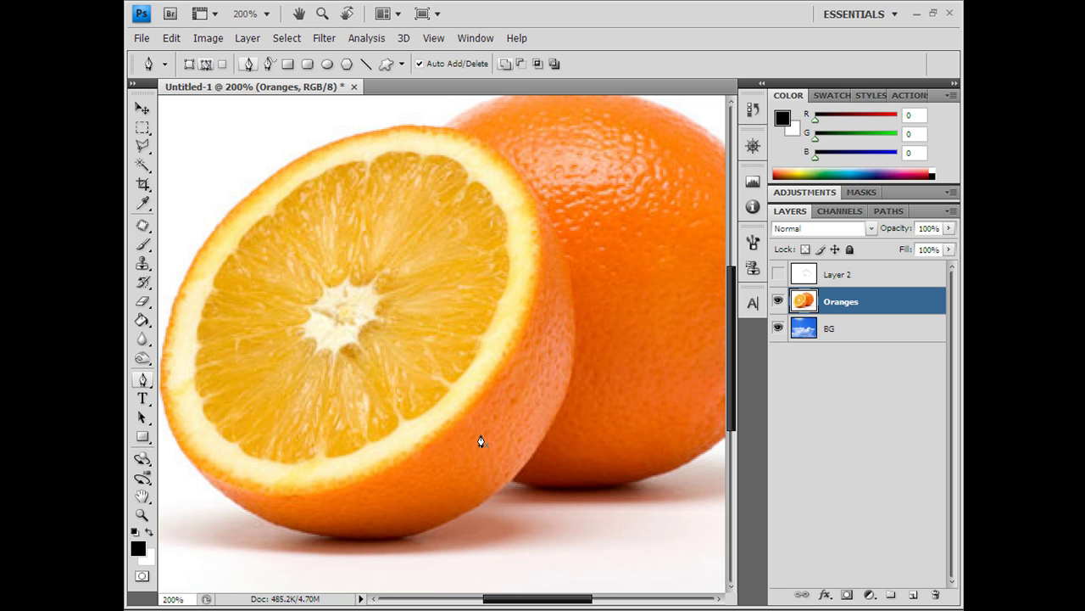
{"action": "left_click", "coordinate": [424, 129]}
{"action": "left_click_drag", "start_coordinate": [568, 376], "coordinate": [523, 465]}
{"action": "left_click_drag", "start_coordinate": [517, 238], "coordinate": [484, 145]}
{"action": "left_click_drag", "start_coordinate": [268, 516], "coordinate": [193, 443]}
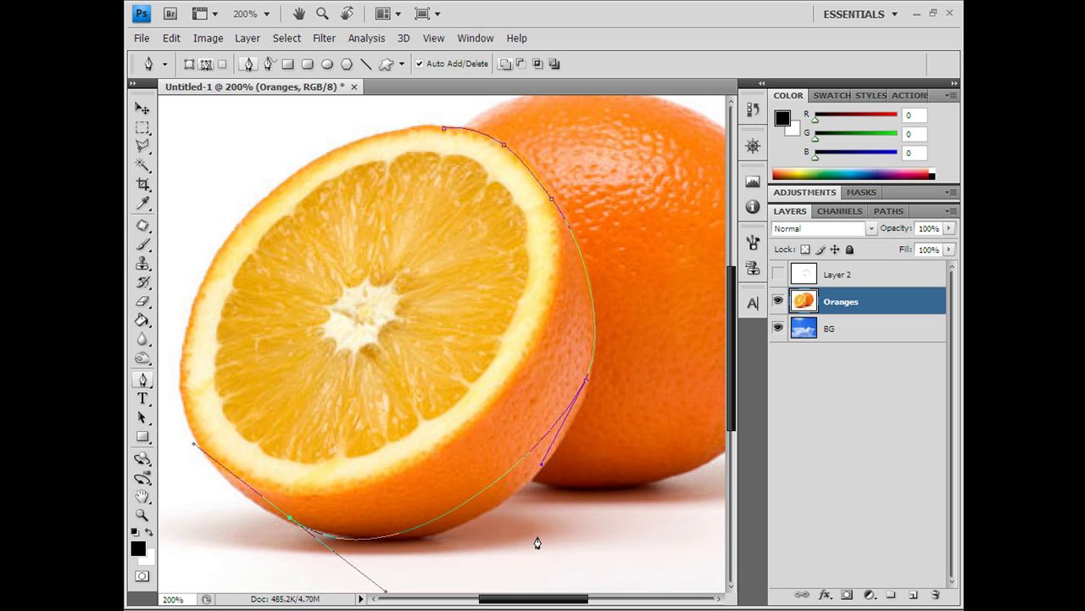
{"action": "left_click", "coordinate": [490, 485]}
{"action": "left_click_drag", "start_coordinate": [490, 499], "coordinate": [488, 516]}
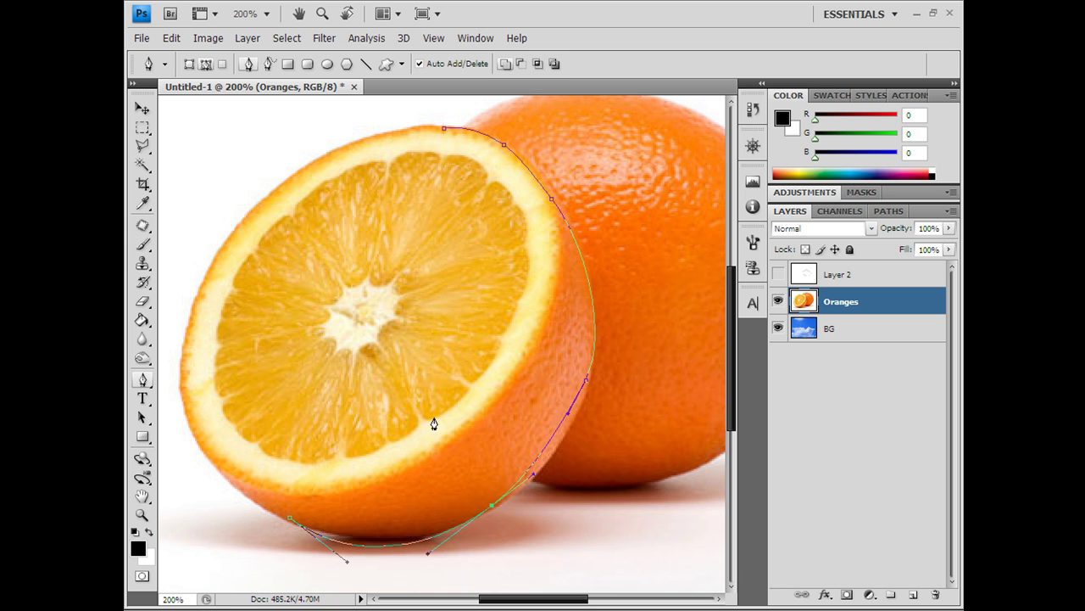
{"action": "left_click", "coordinate": [551, 442]}
{"action": "left_click_drag", "start_coordinate": [186, 413], "coordinate": [179, 367]}
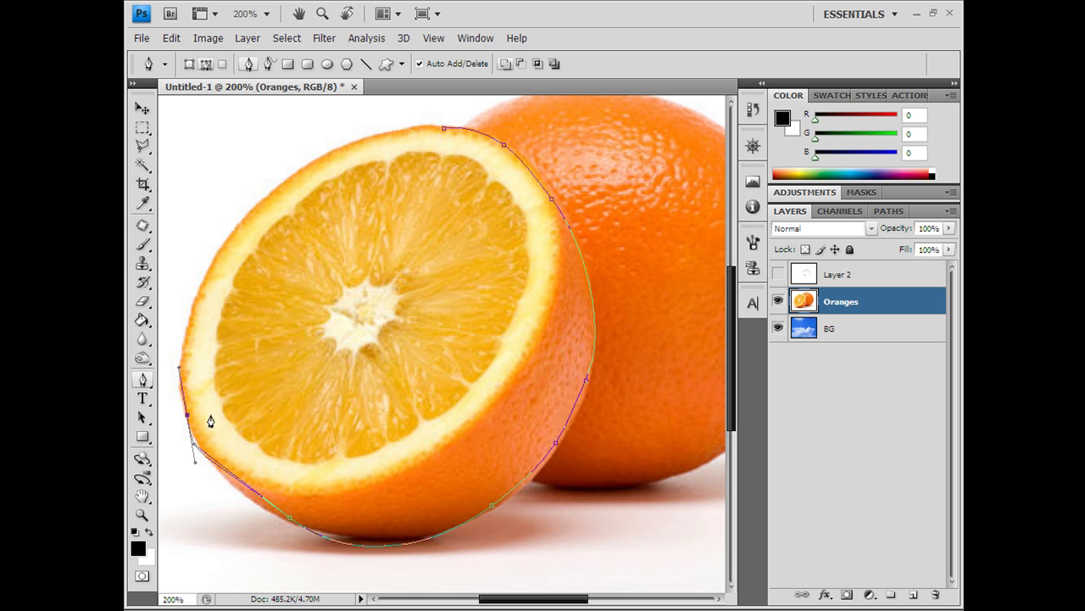
{"action": "left_click_drag", "start_coordinate": [187, 414], "coordinate": [185, 397]}
Fit extra anchors to the lower and upper-left rind, then close the path at the start point
{"action": "left_click", "coordinate": [240, 480]}
{"action": "left_click_drag", "start_coordinate": [240, 481], "coordinate": [231, 482]}
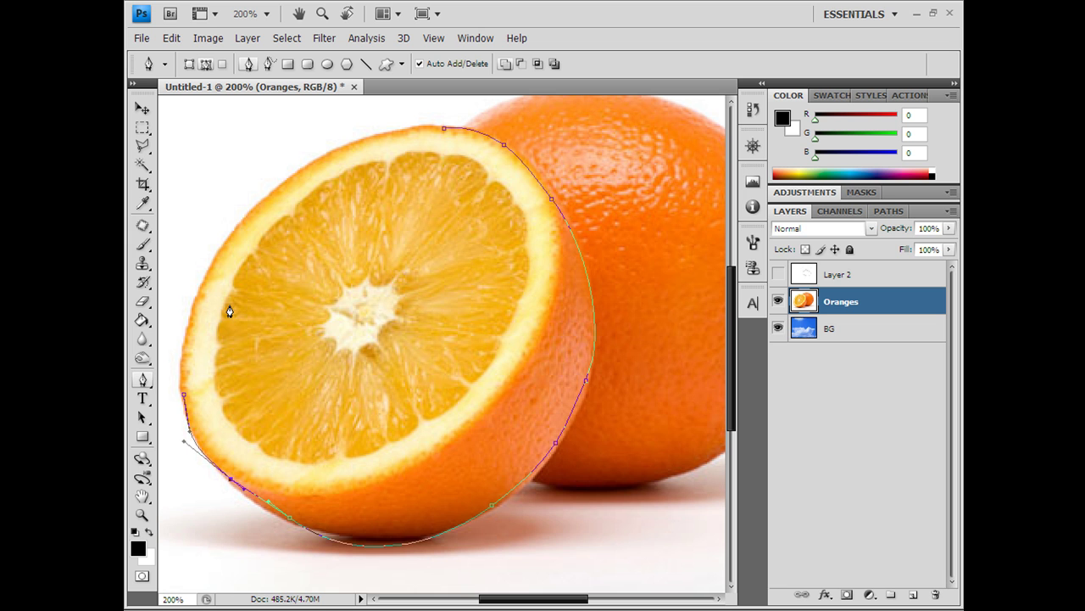
{"action": "left_click_drag", "start_coordinate": [275, 187], "coordinate": [335, 151]}
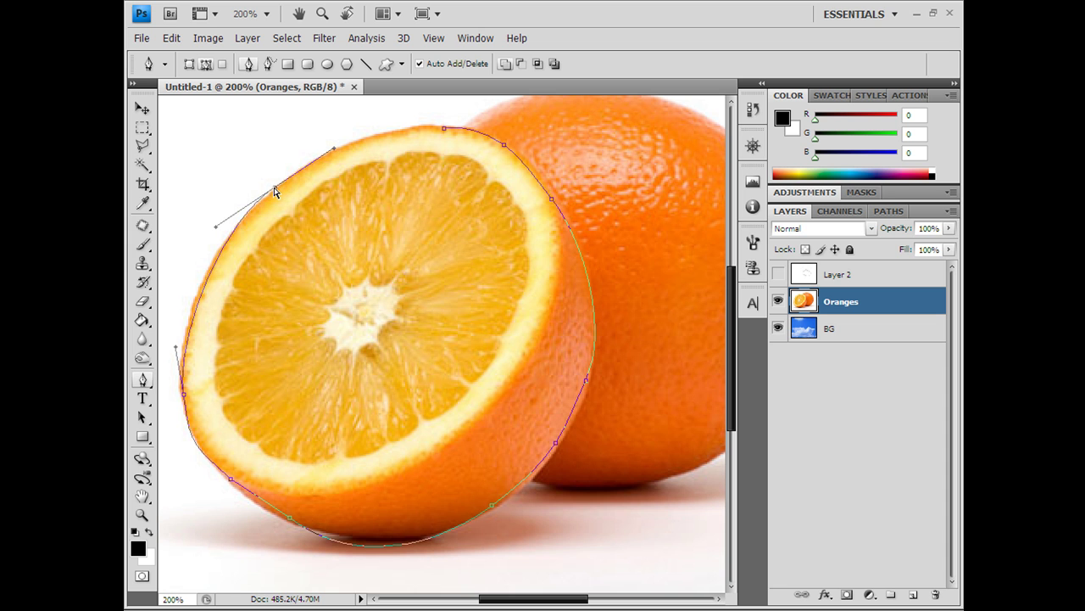
{"action": "left_click_drag", "start_coordinate": [275, 188], "coordinate": [267, 201]}
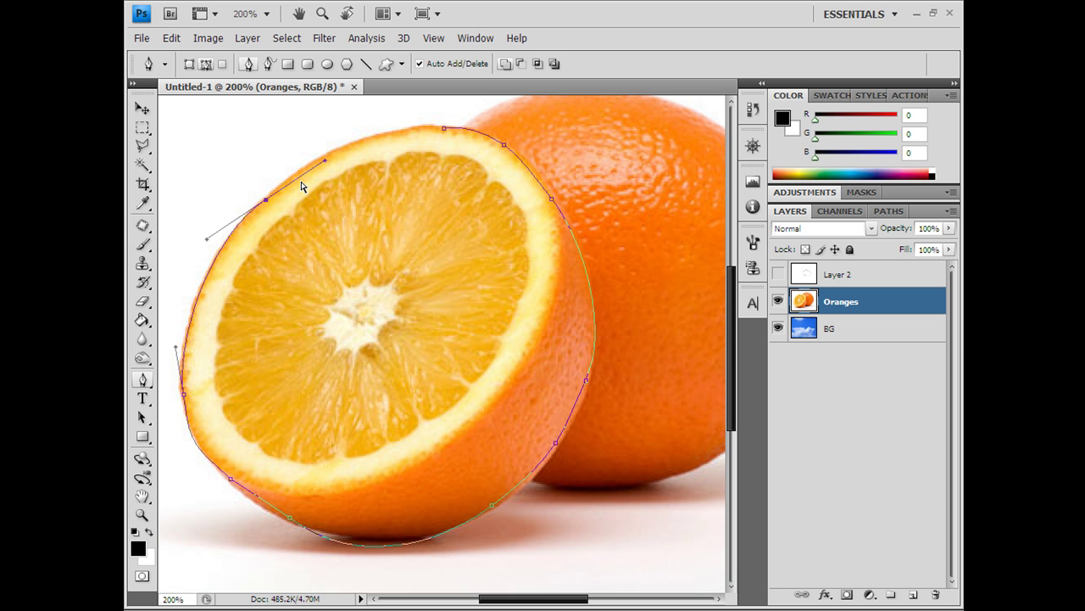
{"action": "left_click_drag", "start_coordinate": [325, 164], "coordinate": [312, 160]}
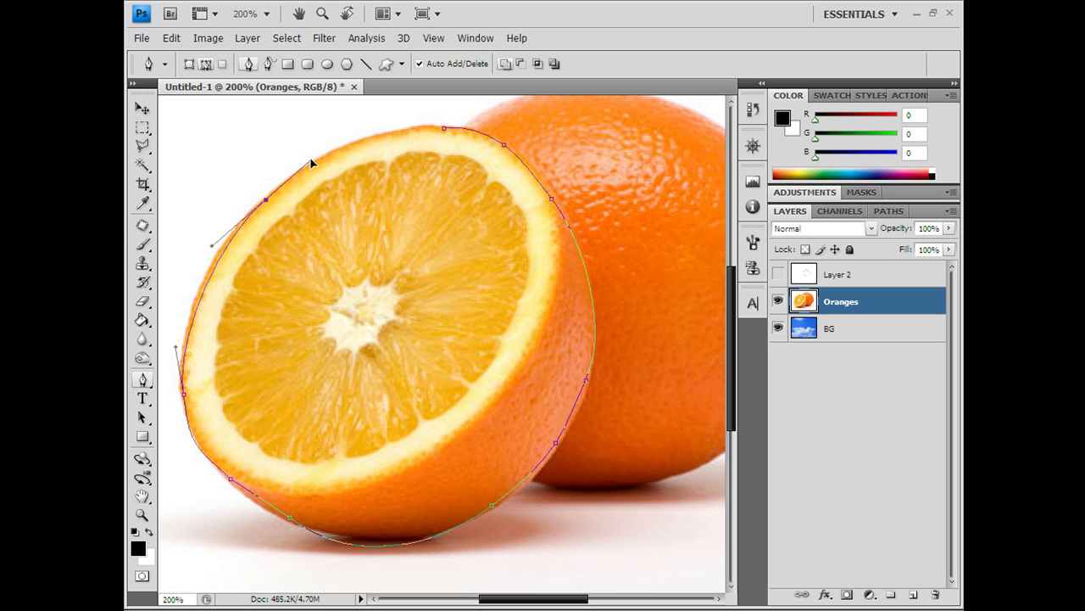
{"action": "left_click", "coordinate": [199, 307]}
{"action": "left_click_drag", "start_coordinate": [195, 300], "coordinate": [192, 297]}
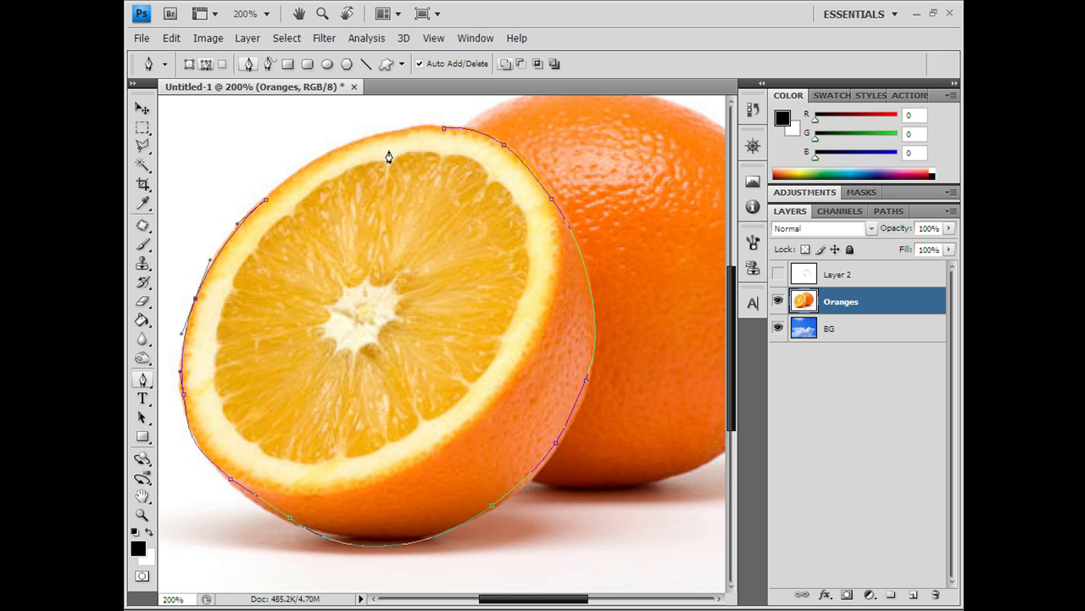
{"action": "left_click_drag", "start_coordinate": [415, 131], "coordinate": [481, 127]}
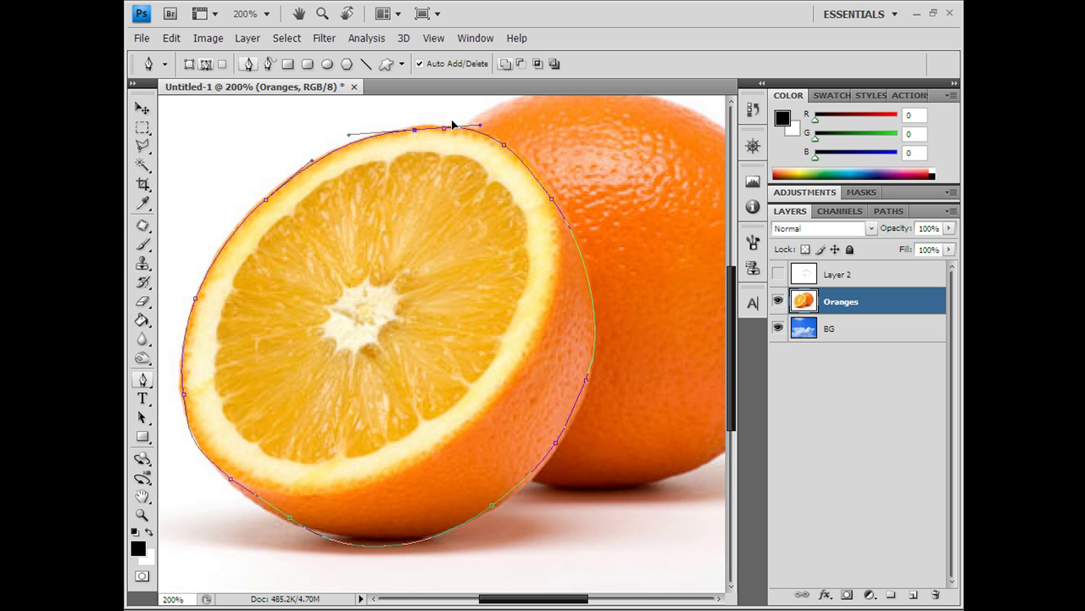
{"action": "left_click", "coordinate": [450, 170], "text": "ctrl"}
Make a selection from the traced orange path, discarding a trial vector mask first
{"action": "right_click", "coordinate": [450, 171]}
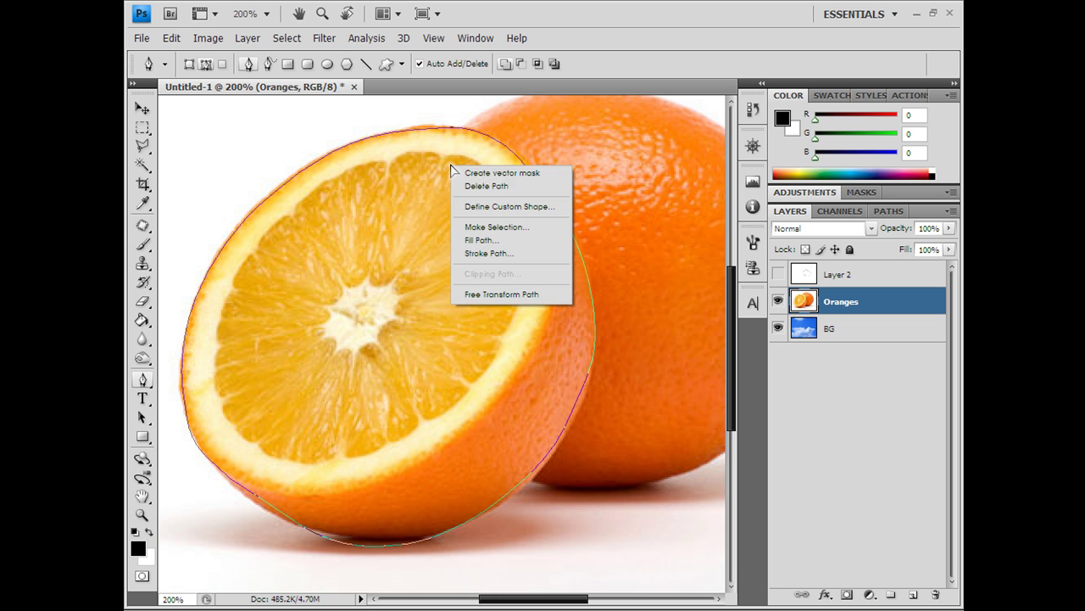
{"action": "left_click", "coordinate": [522, 178]}
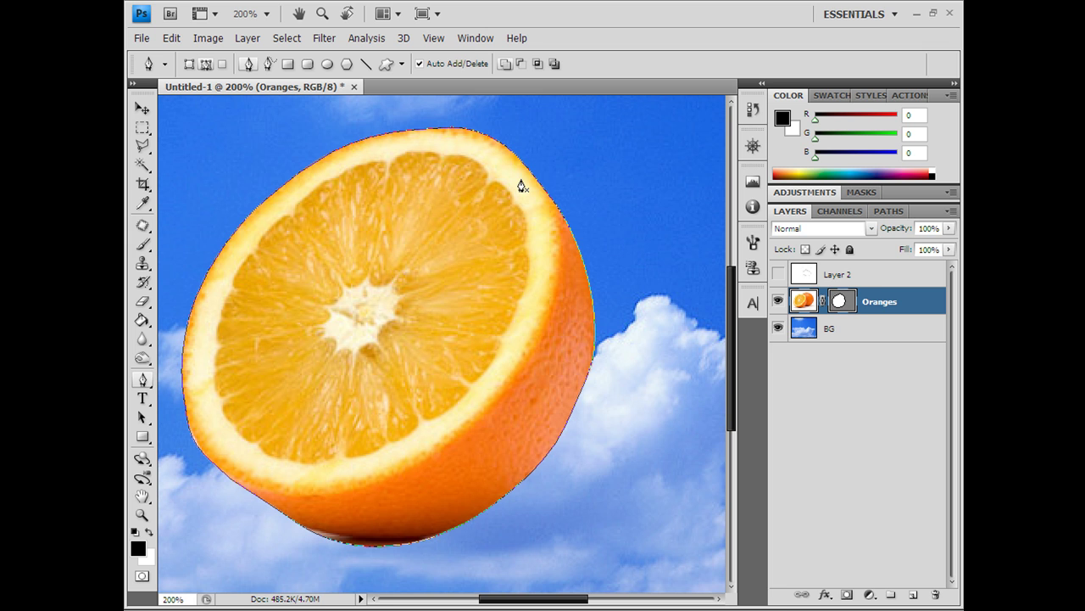
{"action": "right_click", "coordinate": [521, 186]}
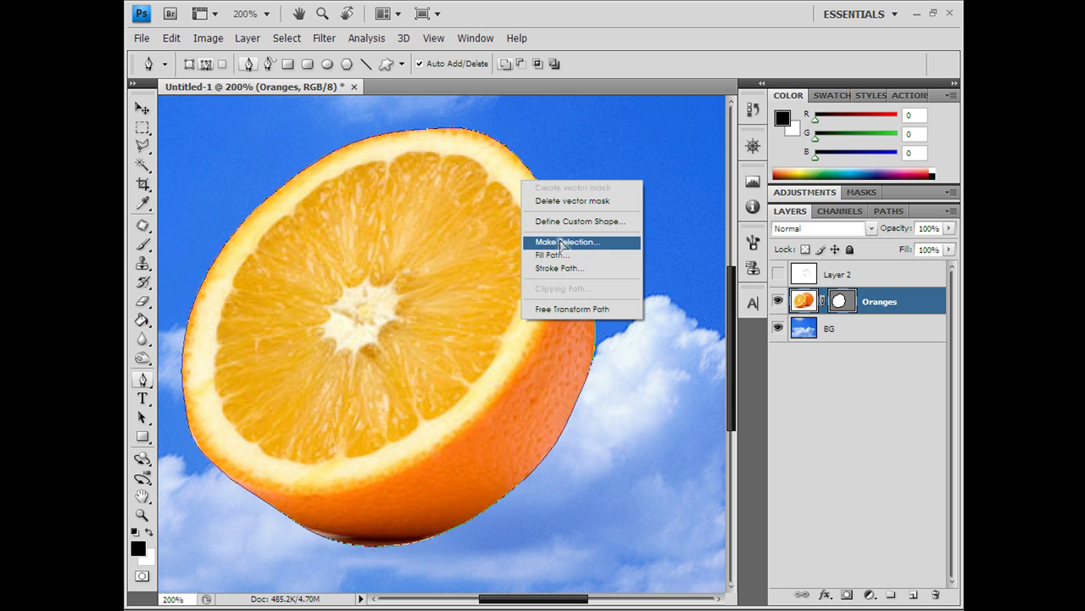
{"action": "left_click", "coordinate": [591, 229]}
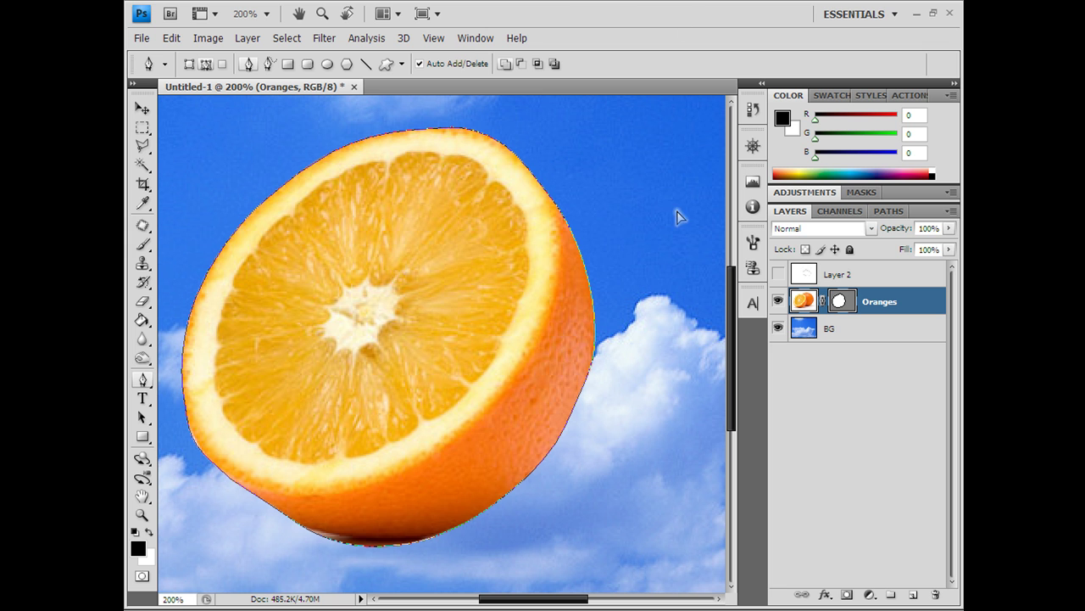
{"action": "right_click", "coordinate": [591, 238]}
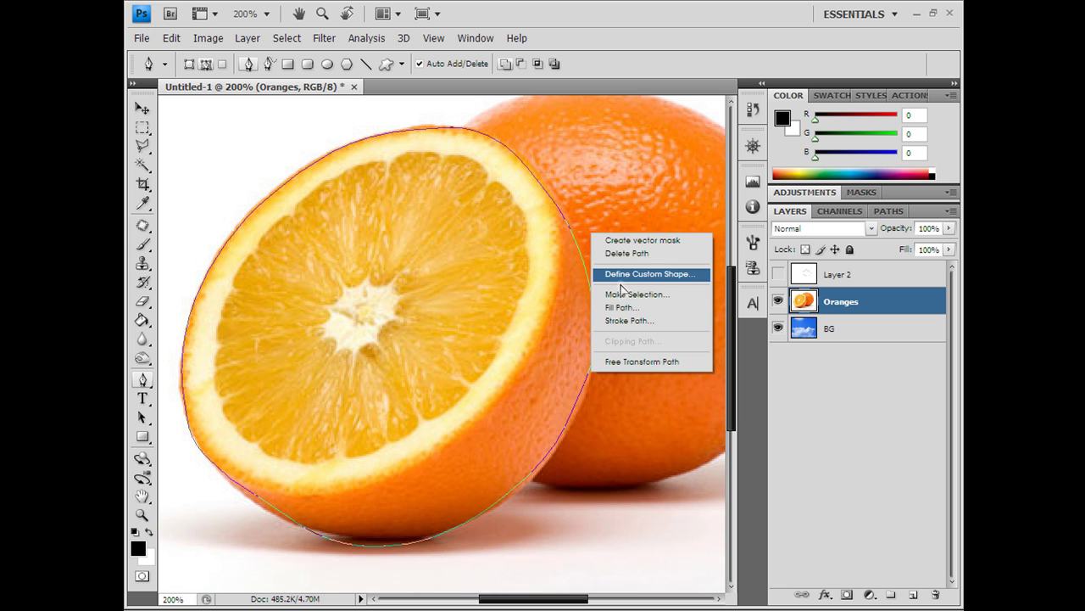
{"action": "left_click", "coordinate": [649, 294]}
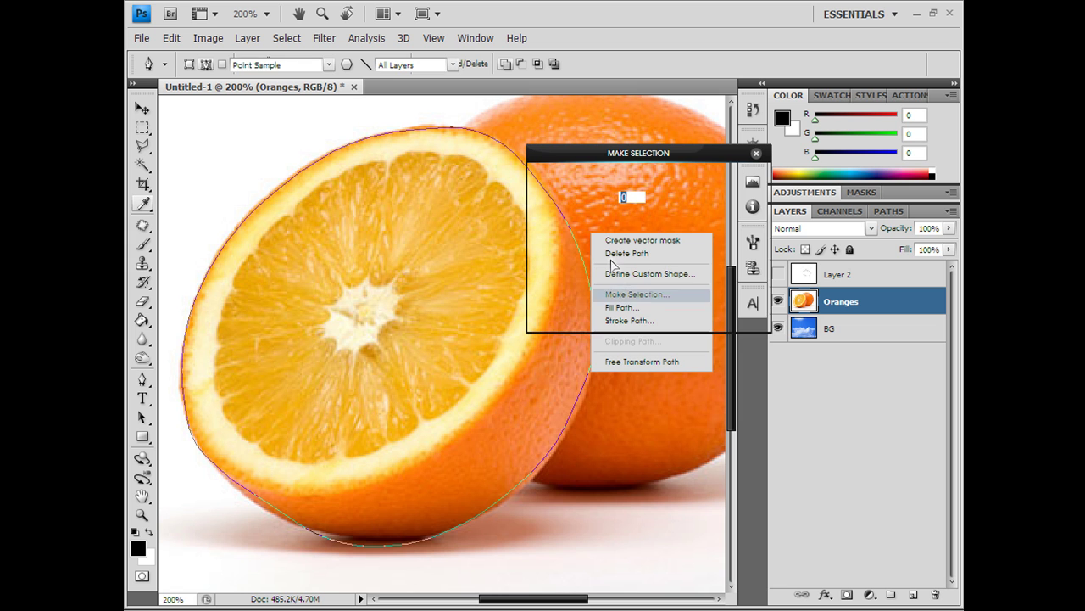
{"action": "left_click", "coordinate": [722, 185]}
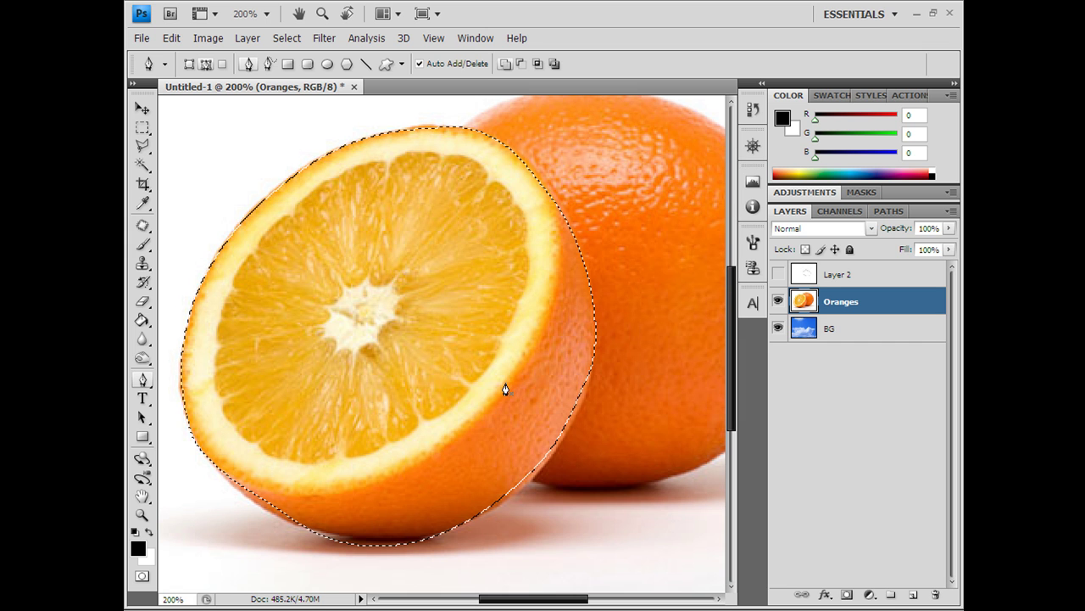
Invert the selection to delete the white background, then zoom to actual pixels
{"action": "key", "text": "ctrl+shift+i"}
{"action": "key", "text": "Delete"}
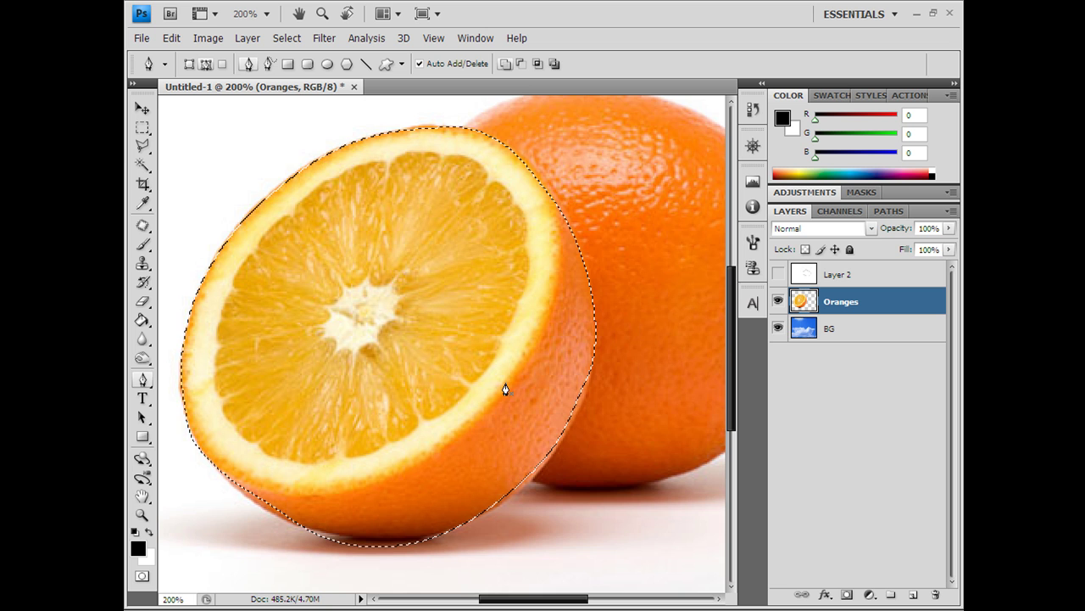
{"action": "key", "text": "z"}
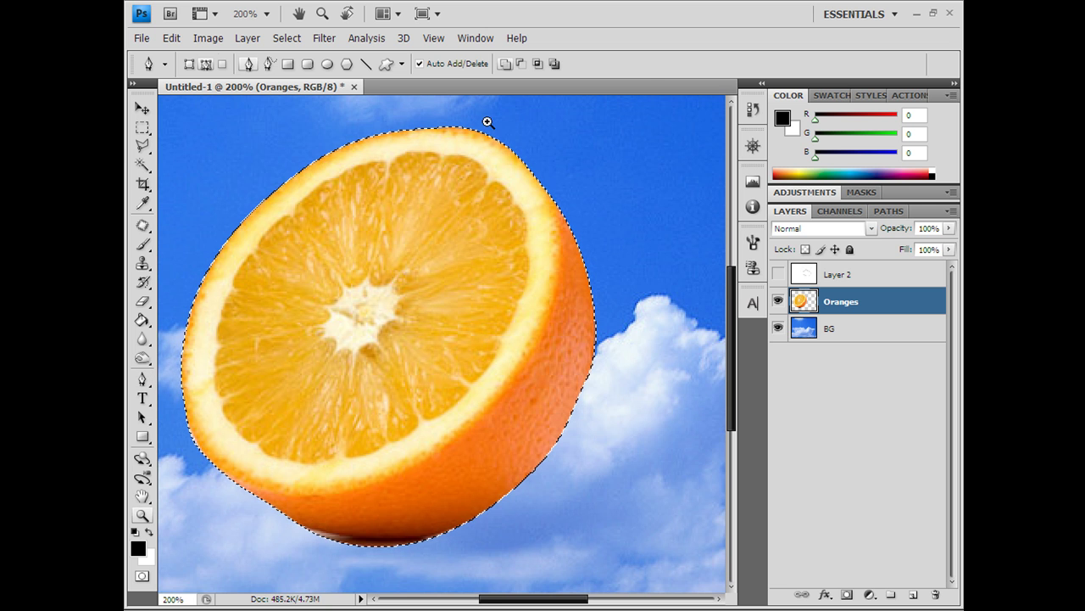
{"action": "left_click", "coordinate": [448, 64]}
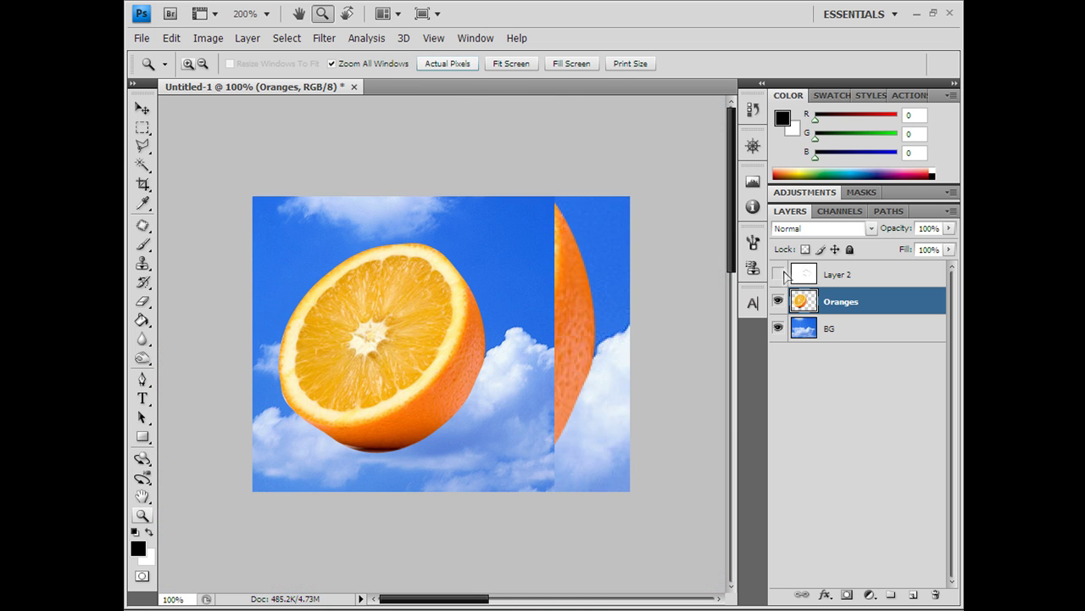
Scale the orange half to 69.2% and move it up over the clouds
{"action": "key", "text": "v"}
{"action": "key", "text": "ctrl+t"}
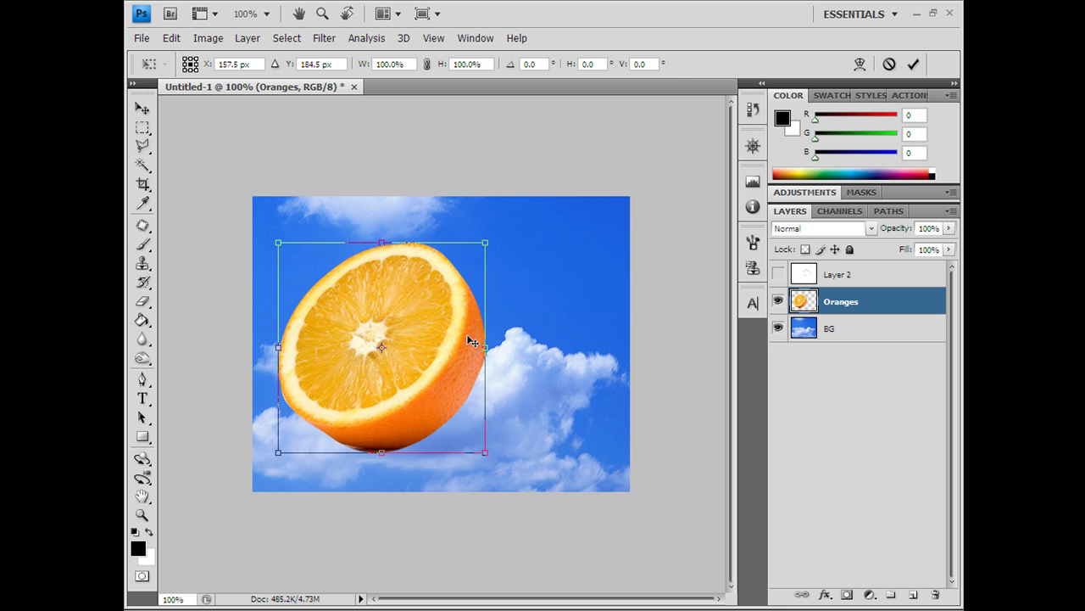
{"action": "left_click_drag", "start_coordinate": [445, 291], "coordinate": [433, 316]}
{"action": "key", "text": "Return"}
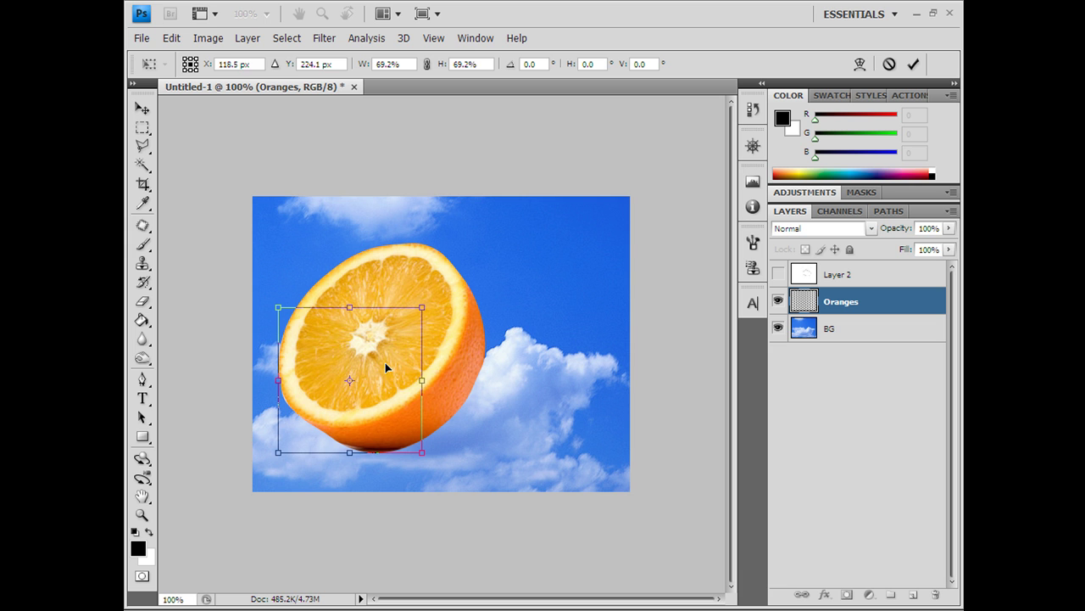
{"action": "key", "text": "Escape"}
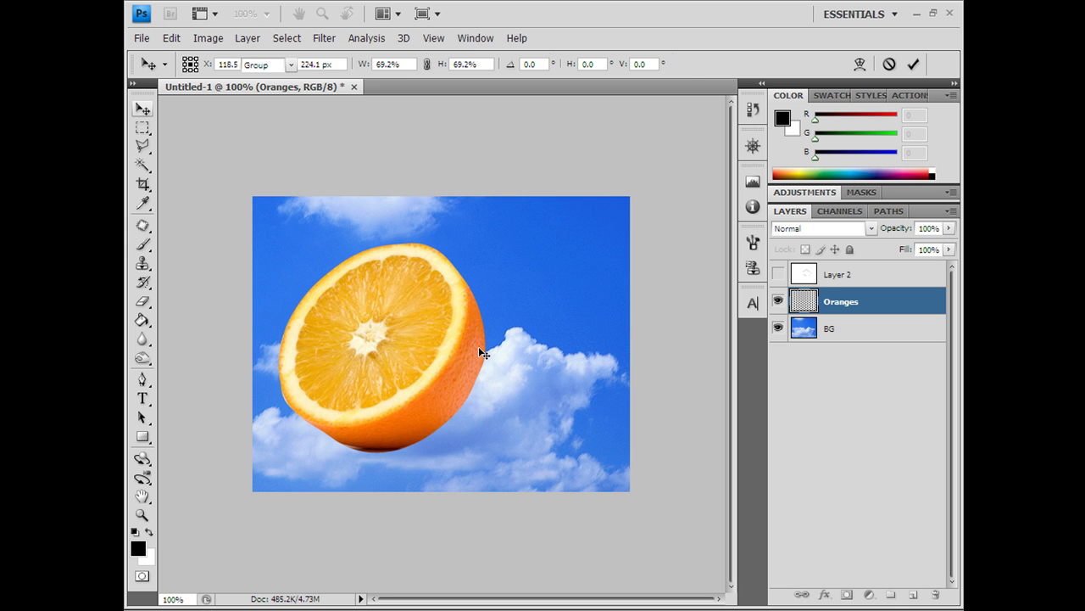
{"action": "key", "text": "ctrl+z"}
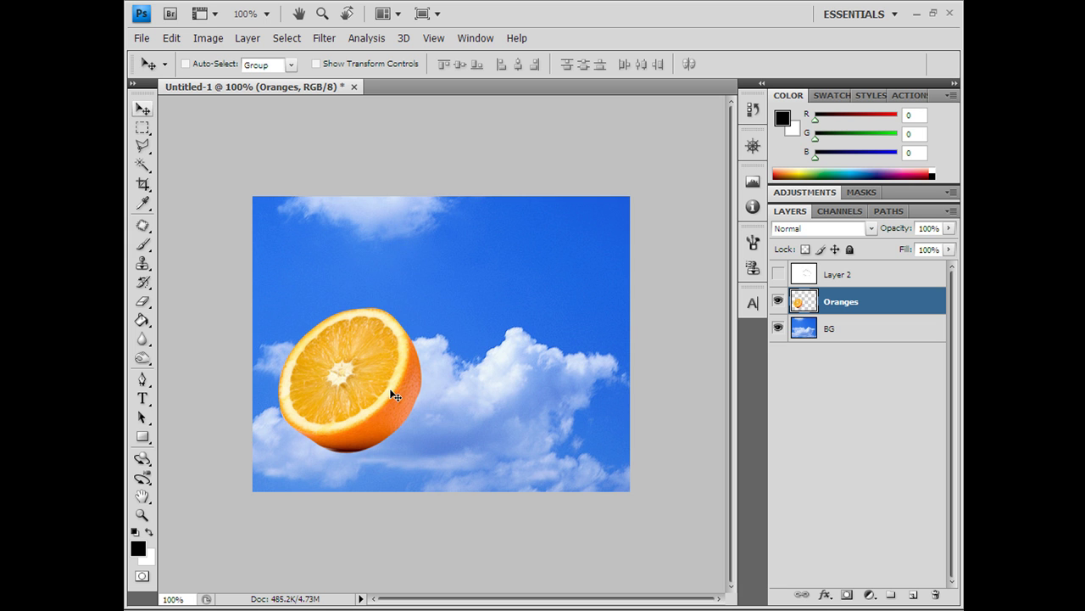
{"action": "key", "text": "ctrl+alt+z"}
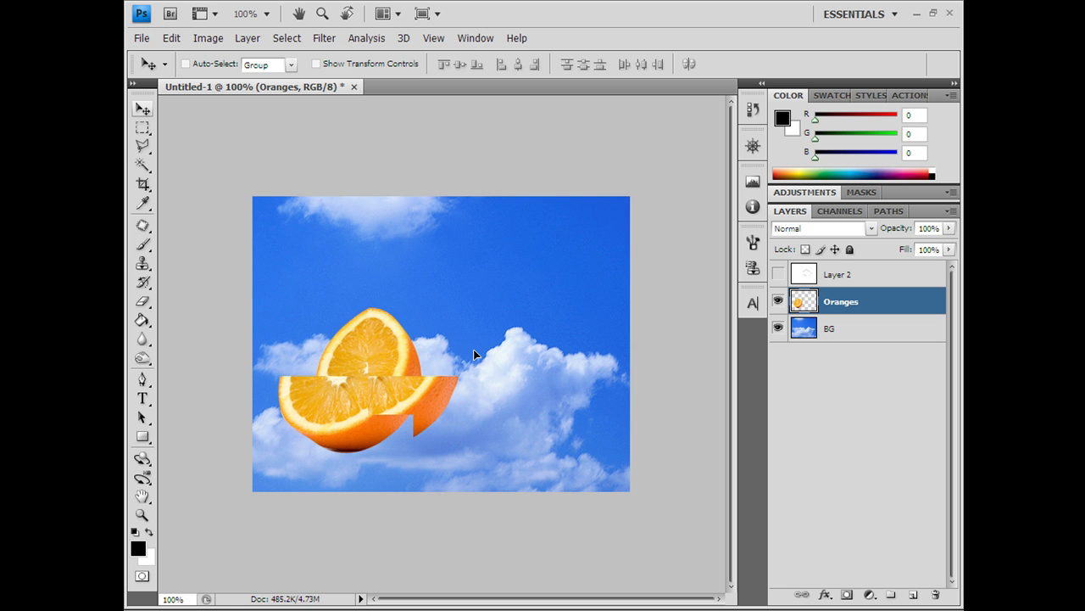
{"action": "key", "text": "ctrl+alt+z"}
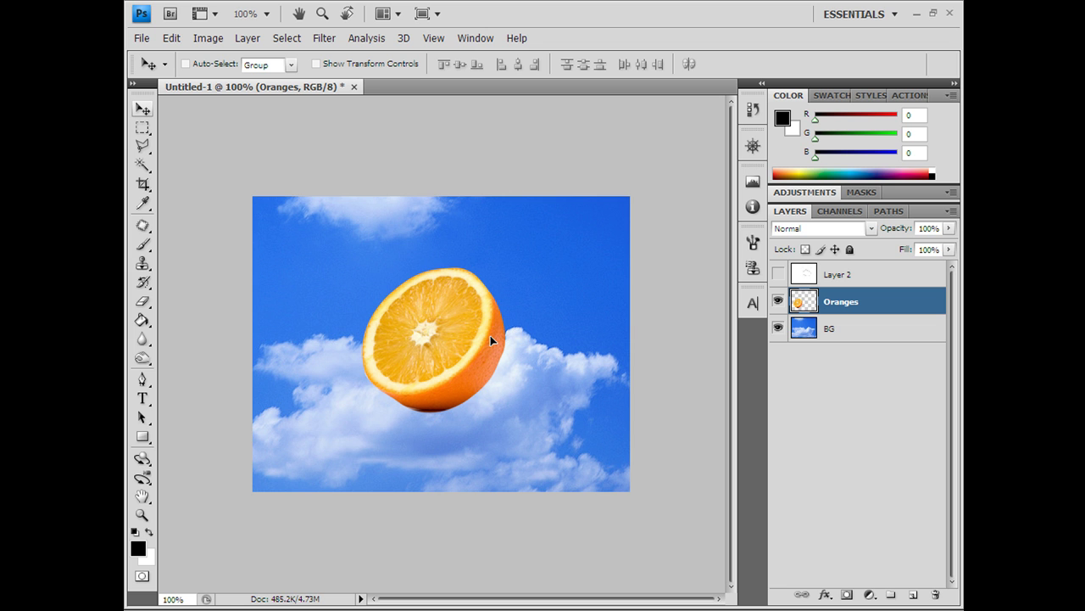
{"action": "key", "text": "ctrl+alt+z"}
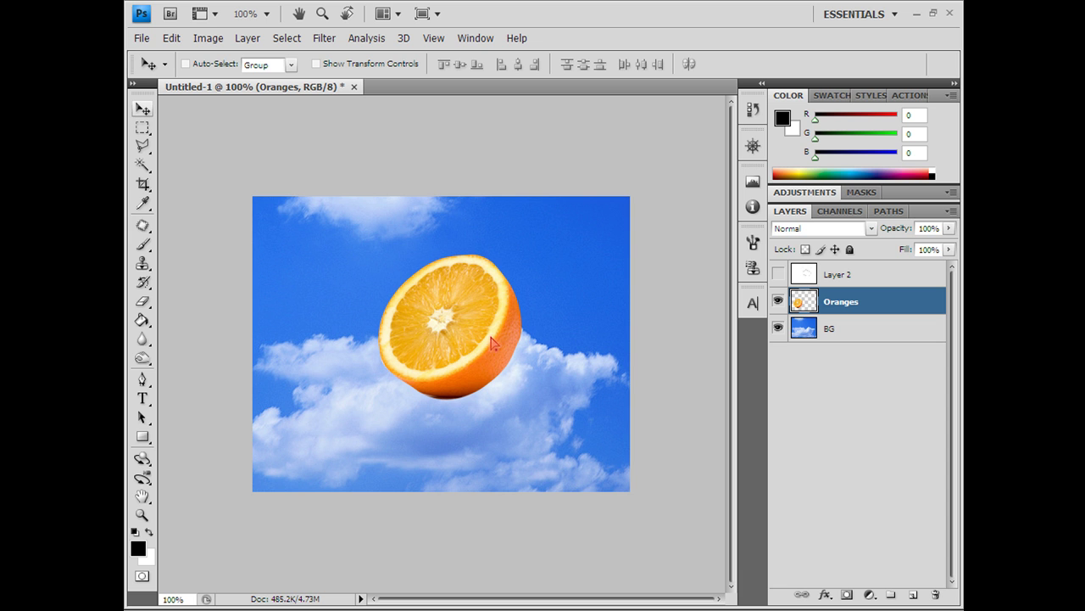
Magic-wand the blue sky, then step back to the original two-orange photo and deselect
{"action": "key", "text": "b"}
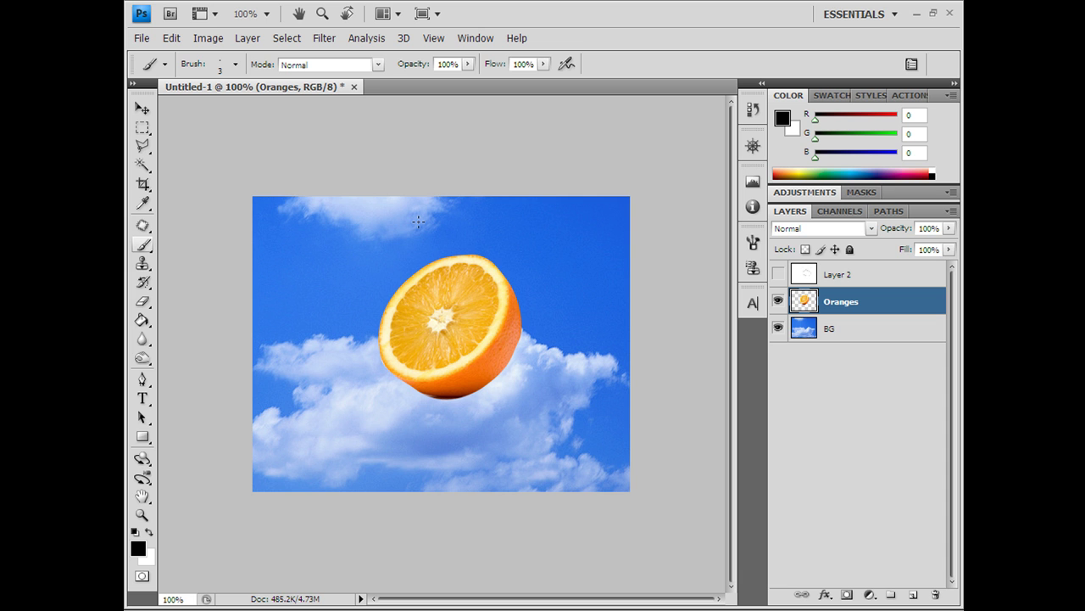
{"action": "key", "text": "p"}
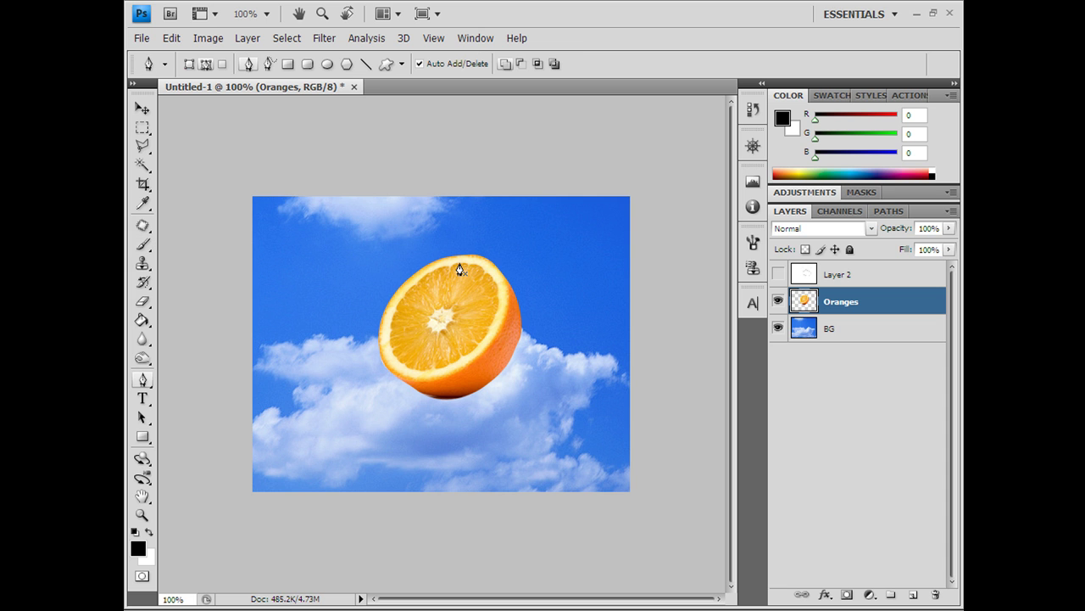
{"action": "key", "text": "w"}
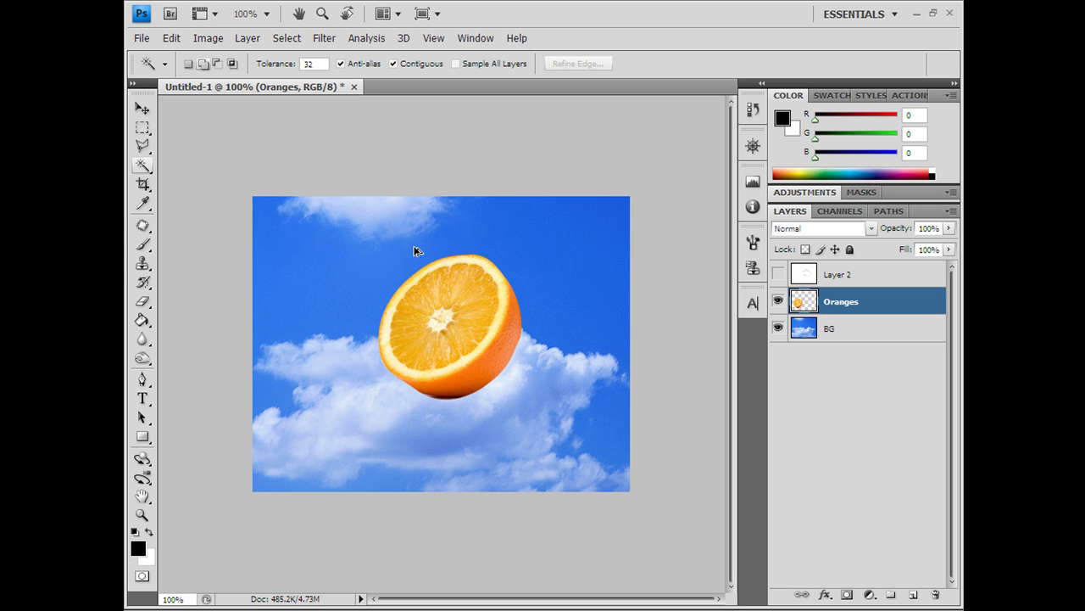
{"action": "left_click", "coordinate": [416, 251]}
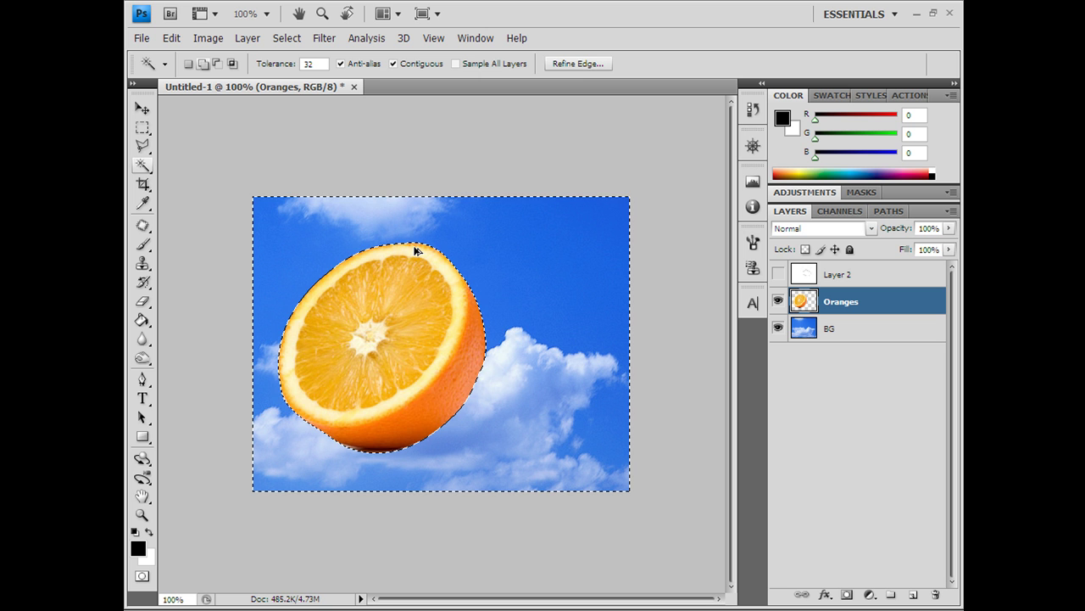
{"action": "key", "text": "ctrl+z"}
{"action": "key", "text": "ctrl+d"}
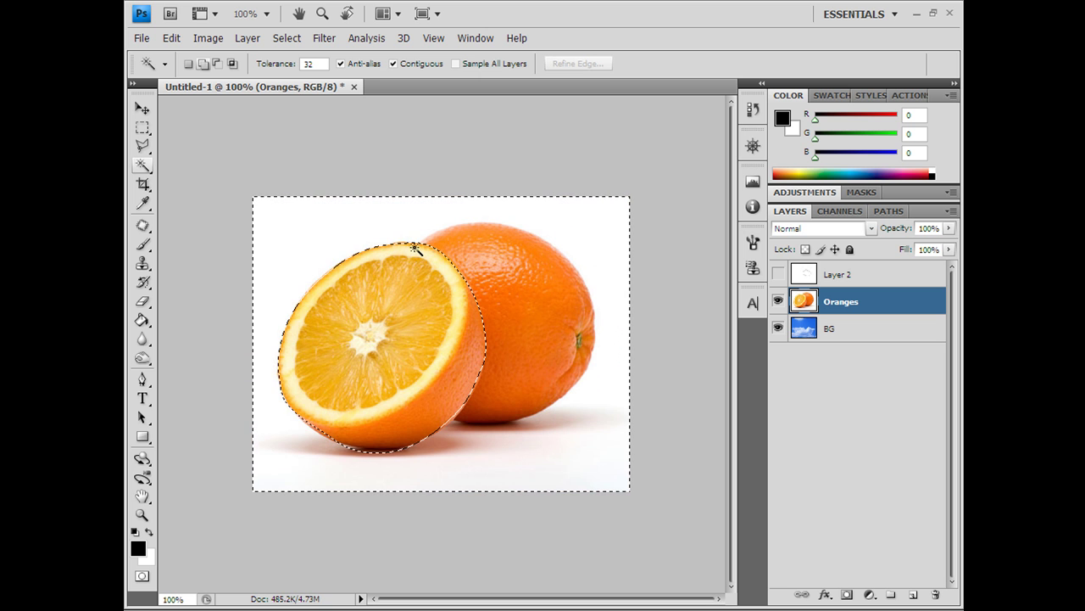
Magic-wand select the white background around both oranges and delete it, revealing the cloudy sky
{"action": "left_click", "coordinate": [145, 163]}
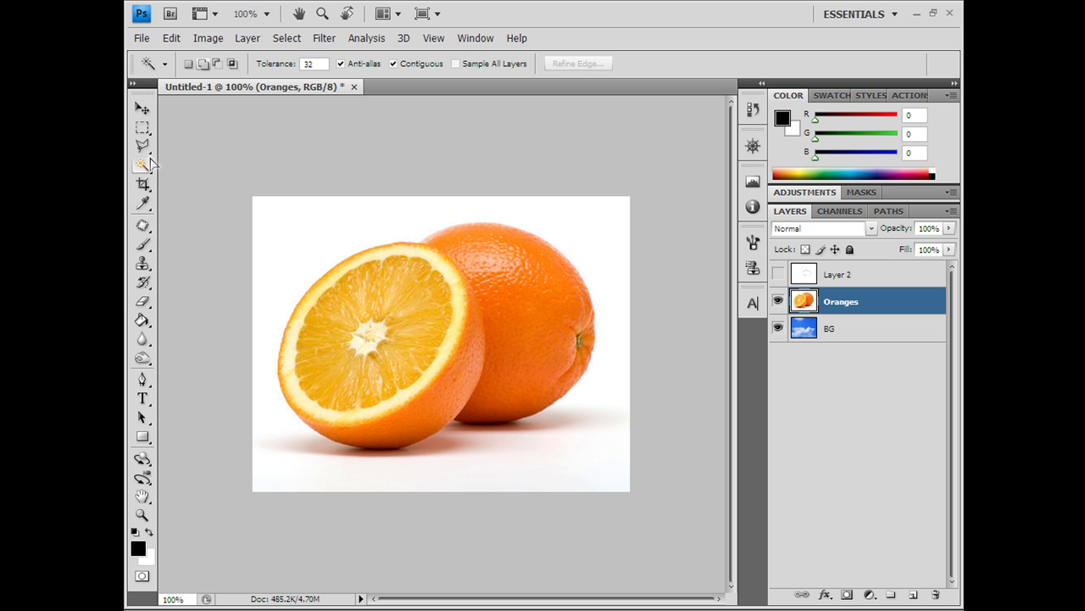
{"action": "left_click", "coordinate": [433, 357]}
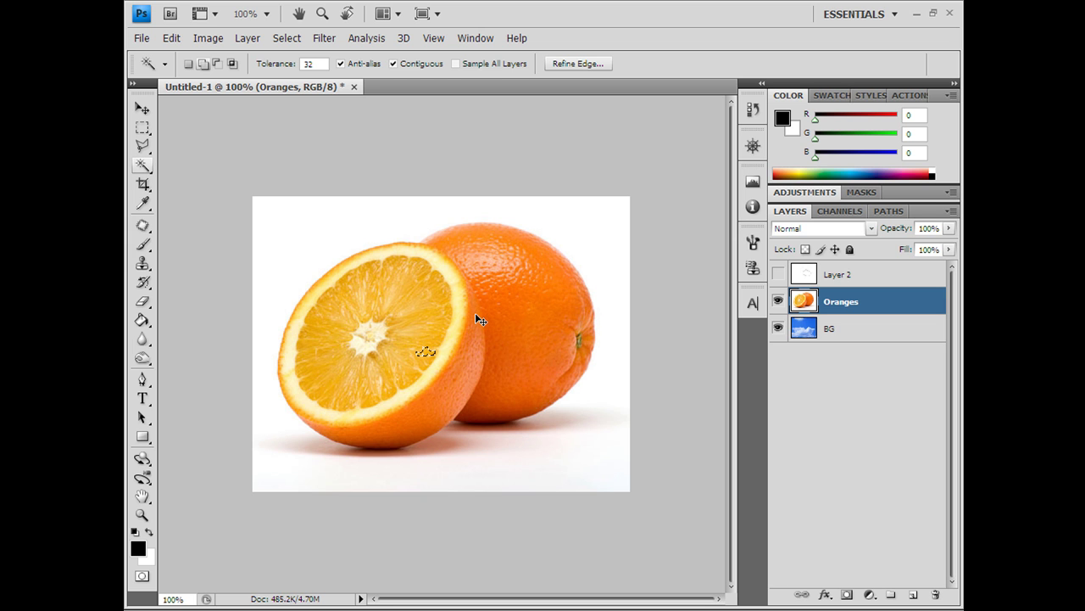
{"action": "key", "text": "ctrl+d"}
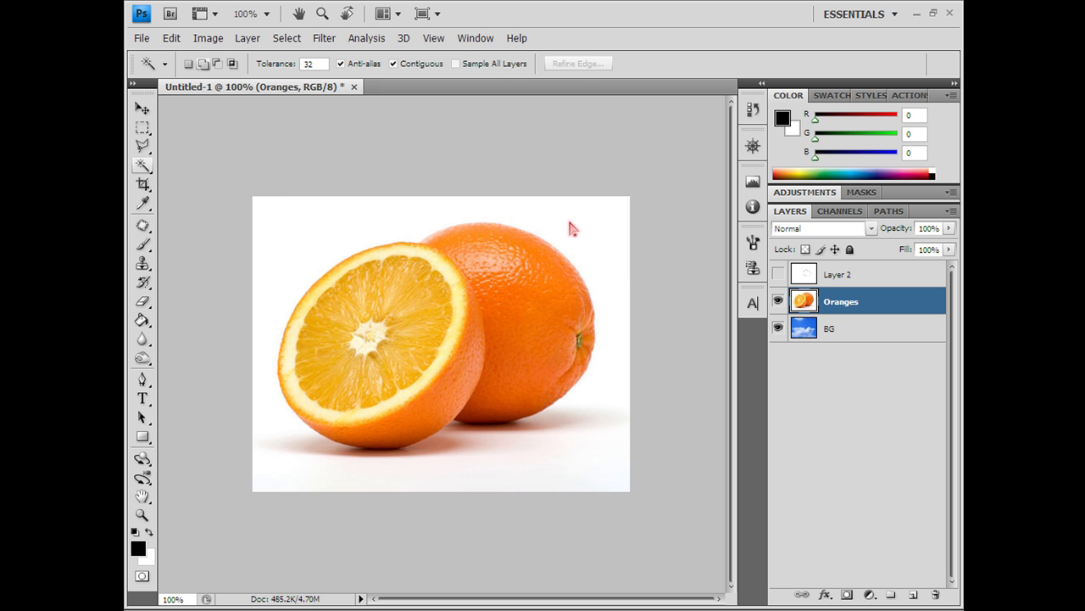
{"action": "left_click", "coordinate": [651, 301]}
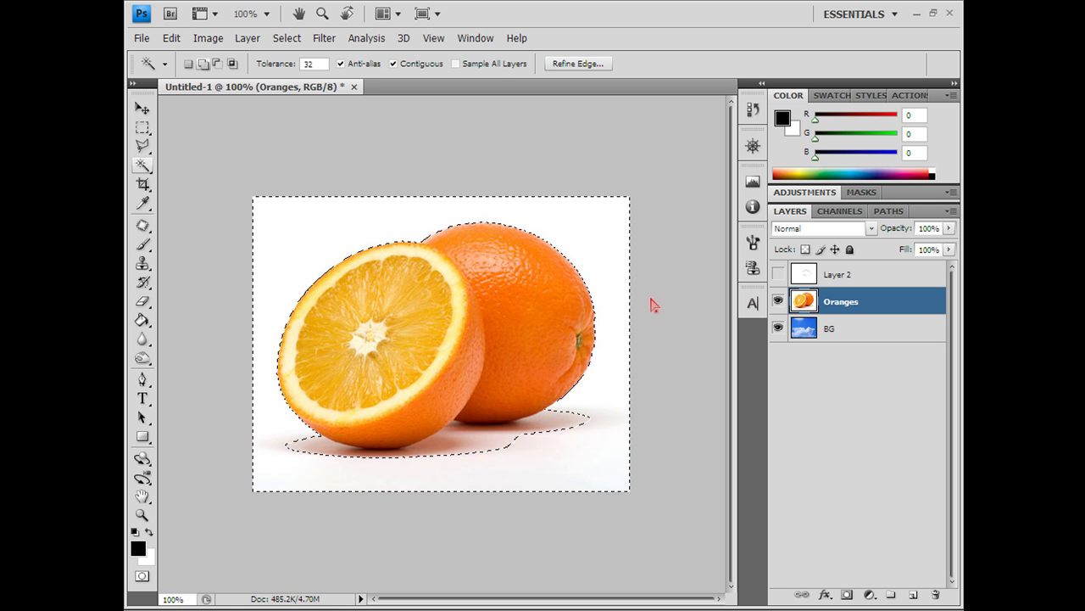
{"action": "key", "text": "Delete"}
{"action": "key", "text": "ctrl+d"}
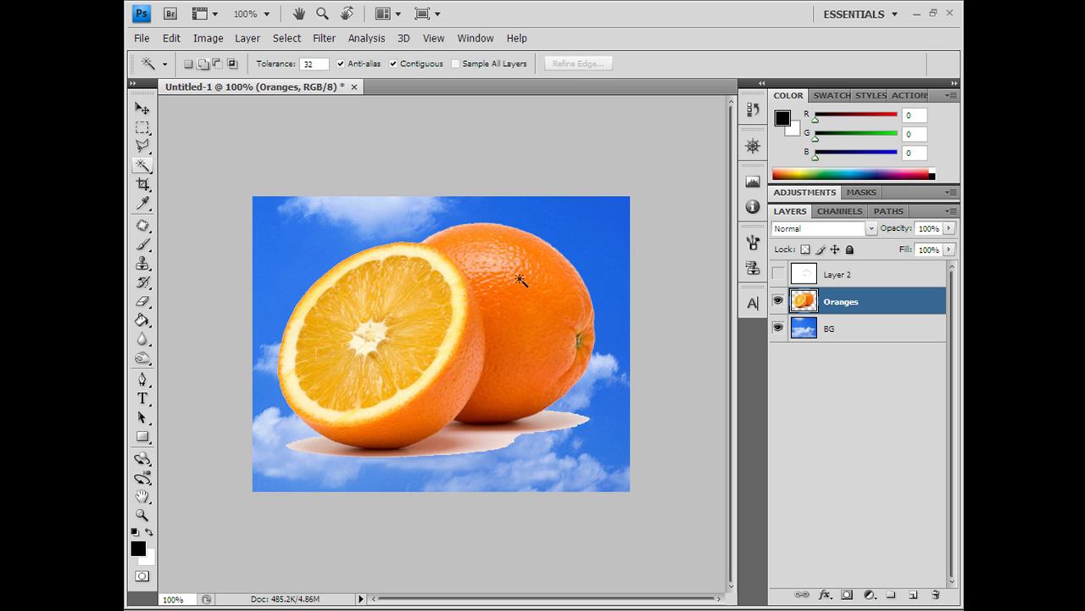
{"action": "key", "text": "z"}
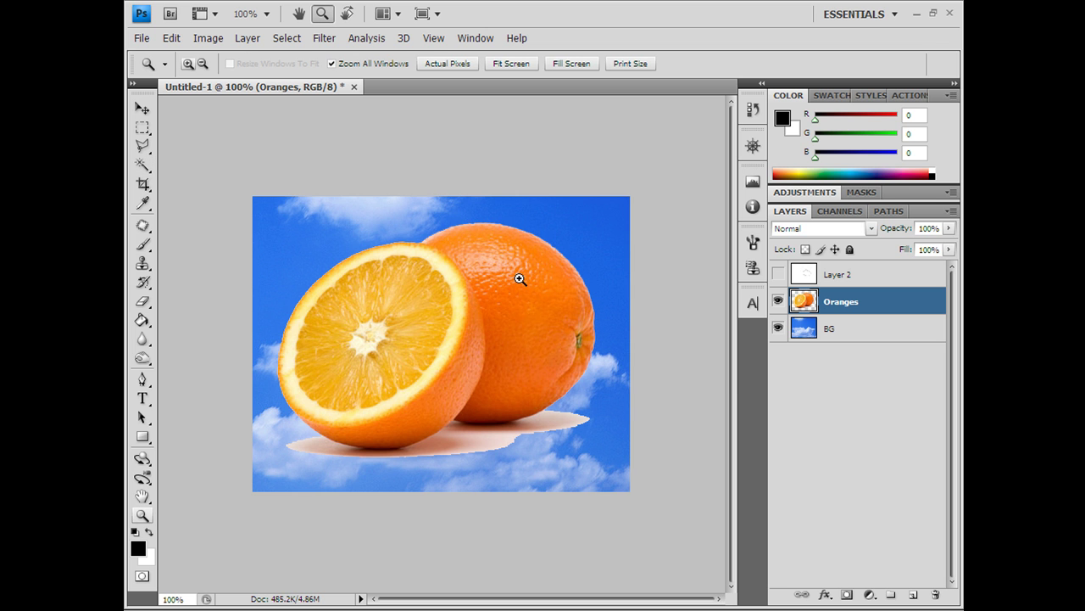
{"action": "left_click", "coordinate": [520, 279]}
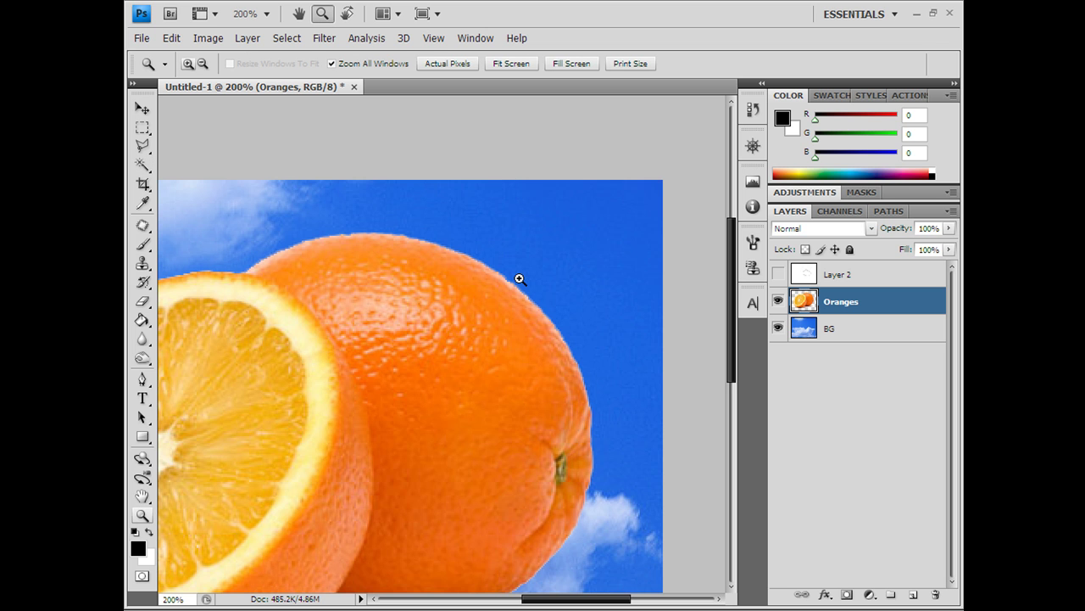
{"action": "left_click", "coordinate": [432, 422]}
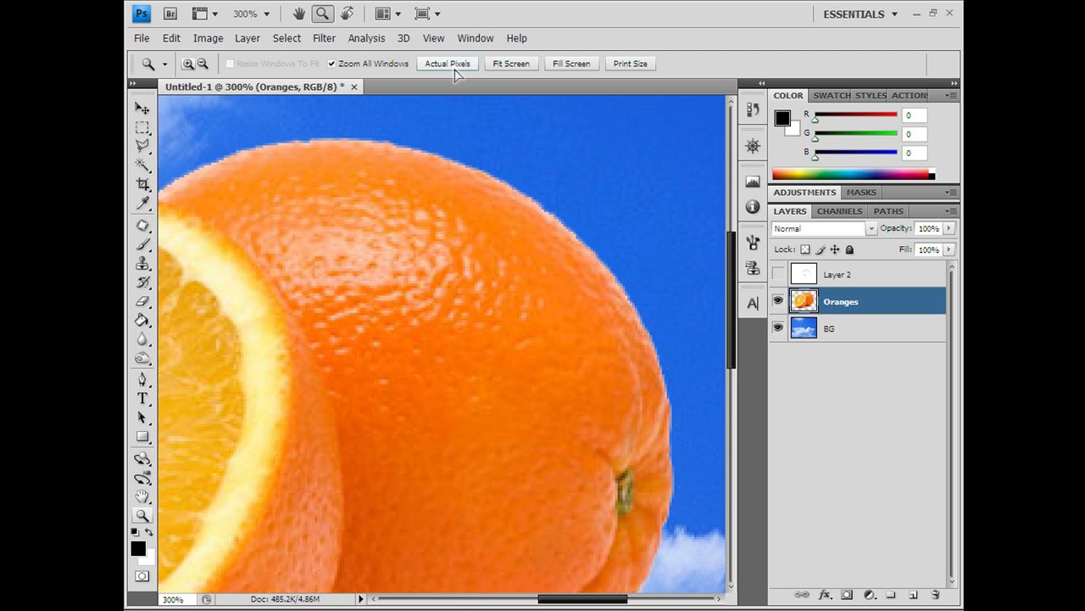
{"action": "left_click", "coordinate": [447, 64]}
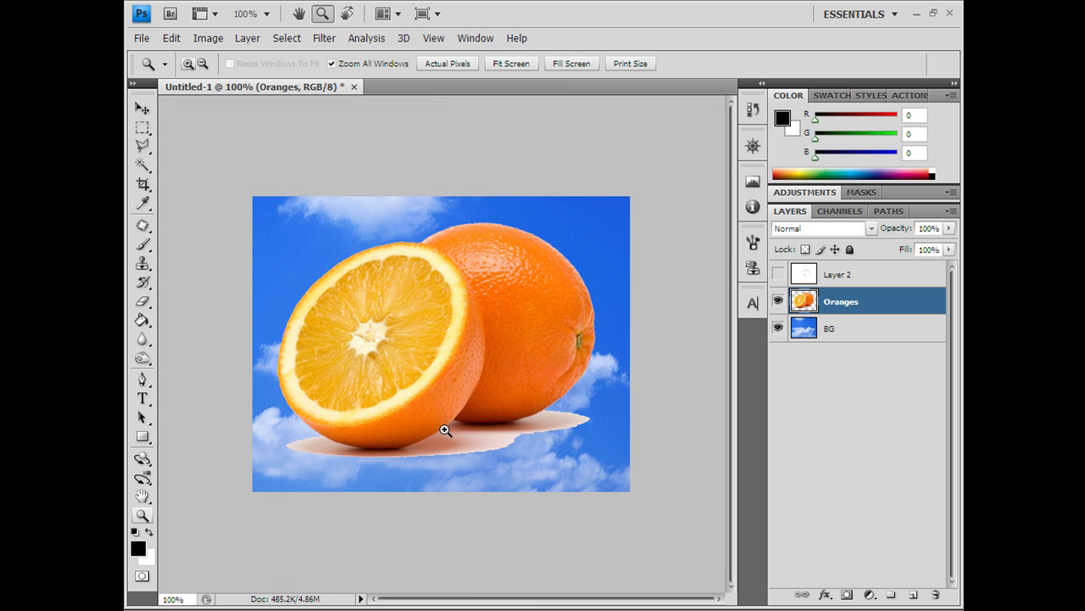